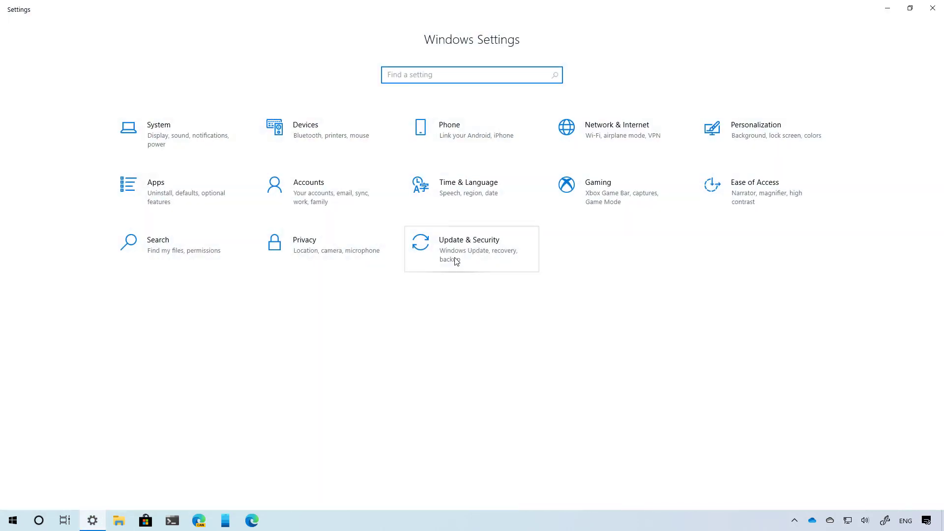
- Close the Version 2004 About Windows box and go to the Windows Update page in Settings
{"action": "left_click", "coordinate": [449, 259]}
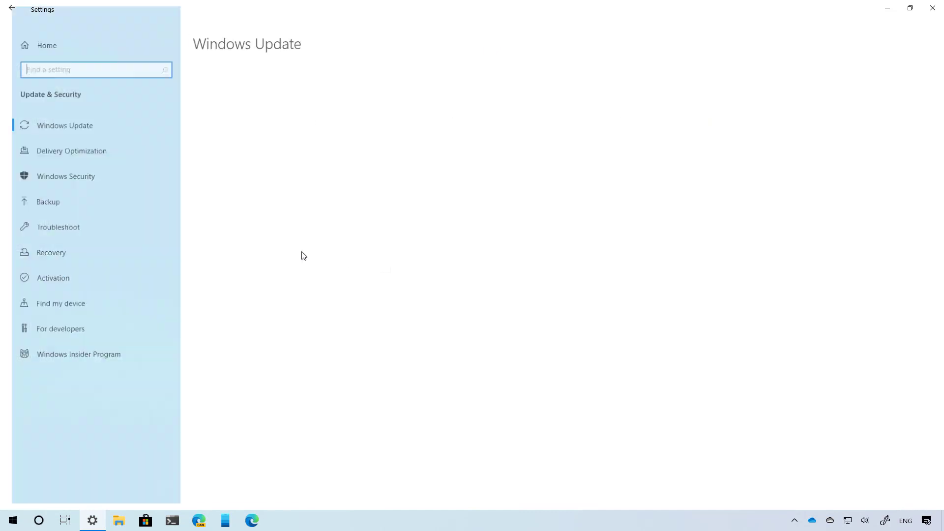
- In Recovery, start Reset this PC and preview the Keep my files option
{"action": "left_click", "coordinate": [76, 256]}
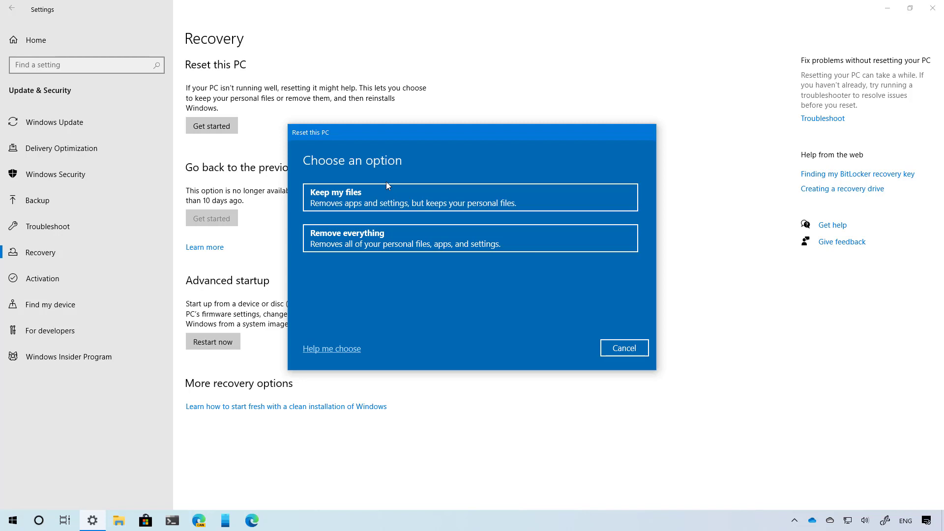
{"action": "left_click", "coordinate": [388, 205]}
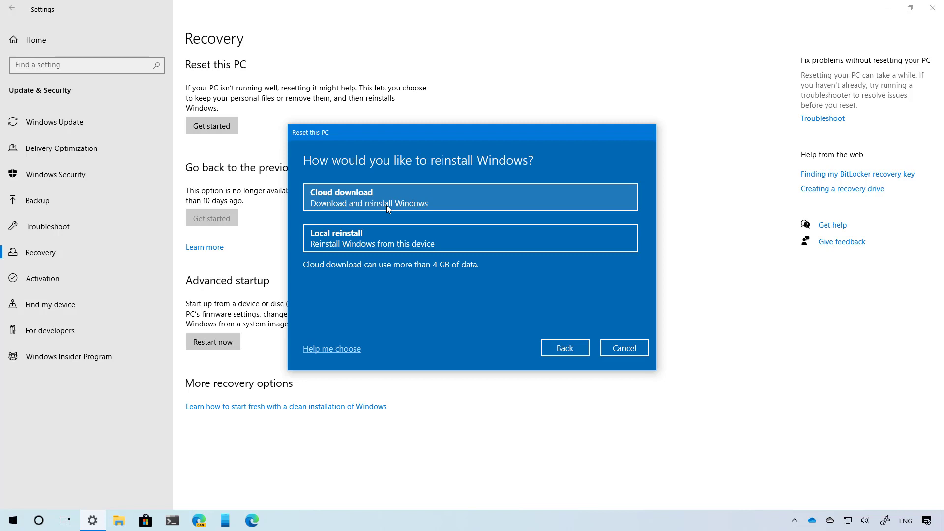
{"action": "left_click", "coordinate": [562, 353]}
- Preview the Remove everything reset option, then cancel the reset and return to Settings home
{"action": "left_click", "coordinate": [432, 246]}
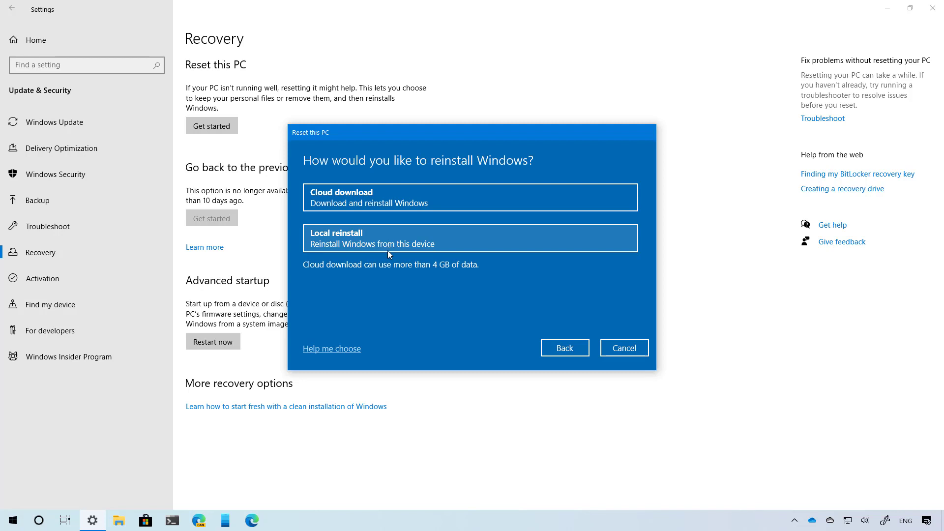
{"action": "left_click", "coordinate": [565, 347]}
{"action": "left_click", "coordinate": [615, 350]}
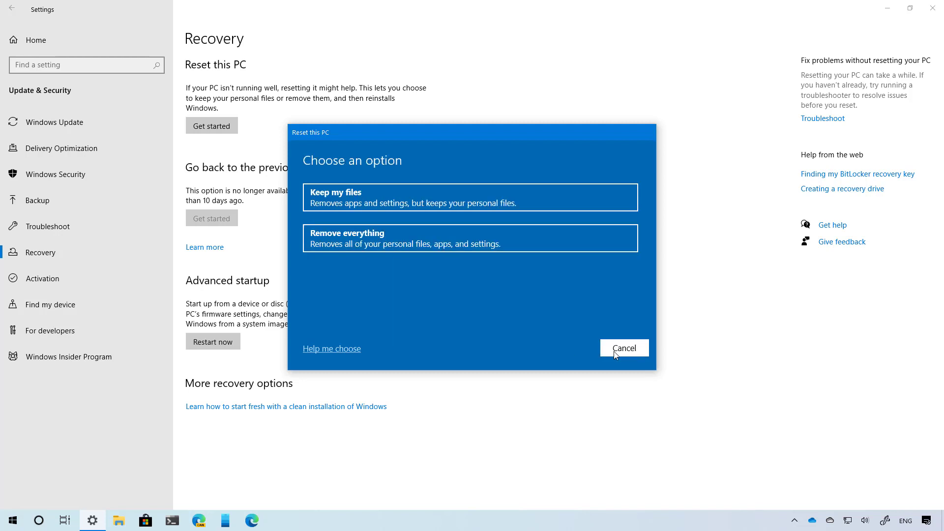
{"action": "left_click", "coordinate": [87, 45]}
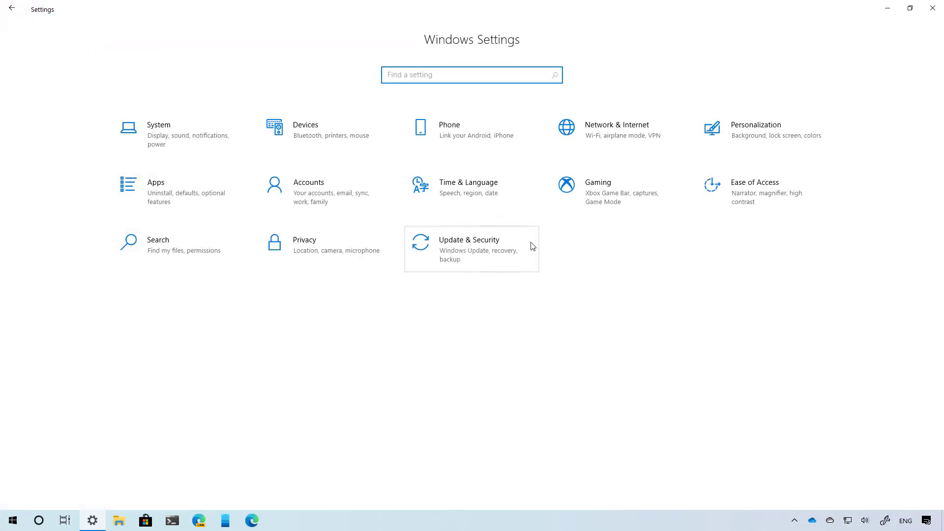
{"action": "left_click", "coordinate": [718, 206]}
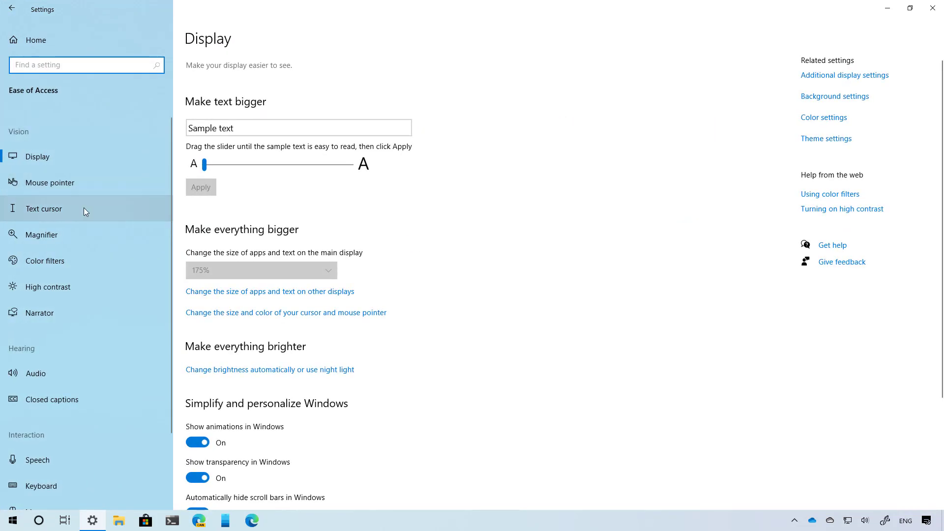
- Turn on the text cursor indicator and shrink its size from 5 to about 3
{"action": "left_click", "coordinate": [83, 209]}
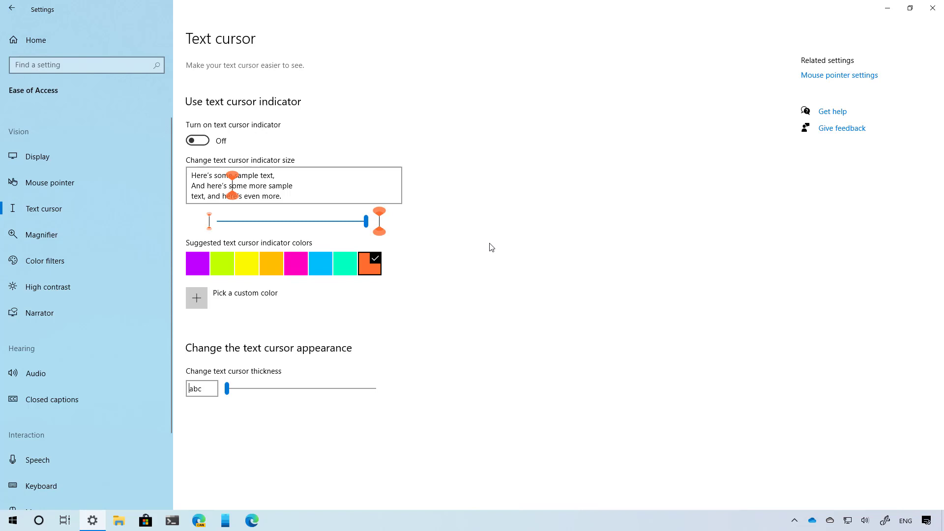
{"action": "left_click", "coordinate": [201, 142]}
{"action": "key", "text": "super+r"}
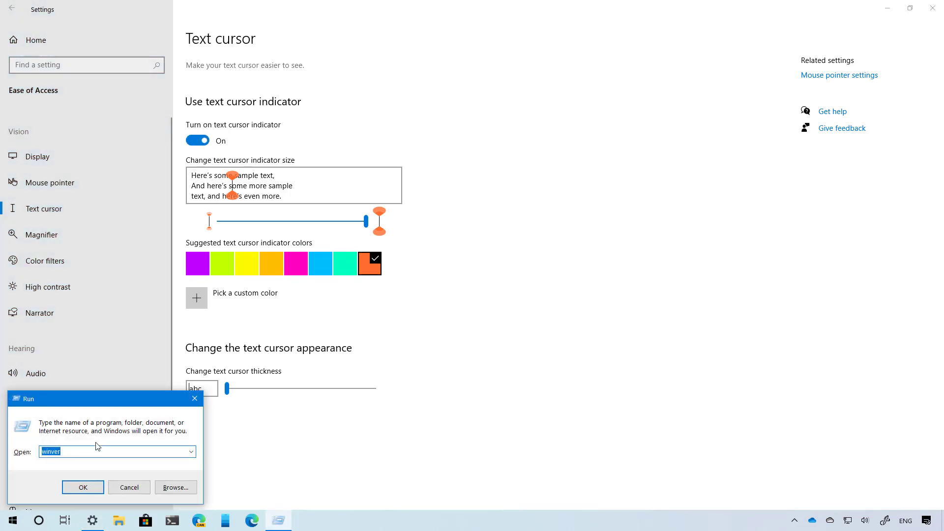
{"action": "left_click", "coordinate": [80, 453]}
{"action": "left_click", "coordinate": [363, 224]}
{"action": "left_click_drag", "start_coordinate": [363, 224], "coordinate": [292, 221]}
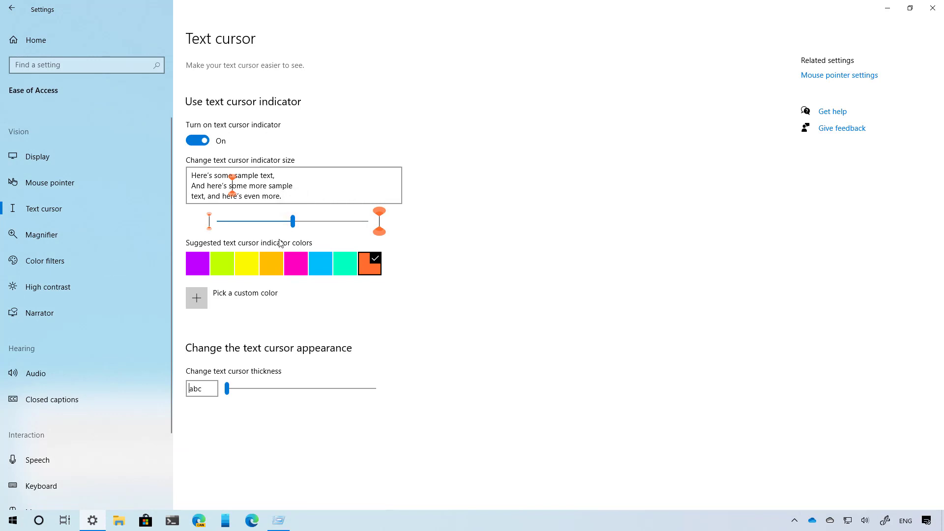
{"action": "key", "text": "alt+Tab"}
- After trying green and pink, give the indicator a custom aqua colour
{"action": "left_click", "coordinate": [345, 263]}
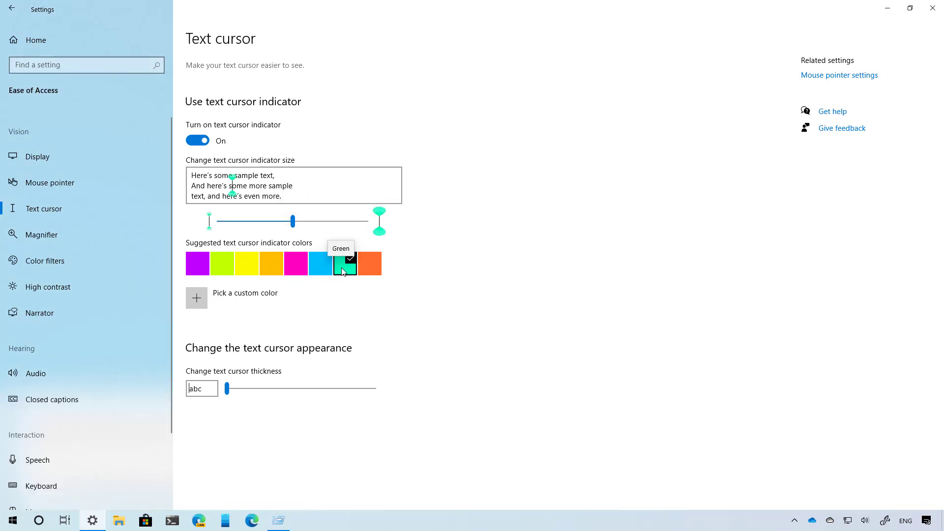
{"action": "left_click", "coordinate": [300, 268]}
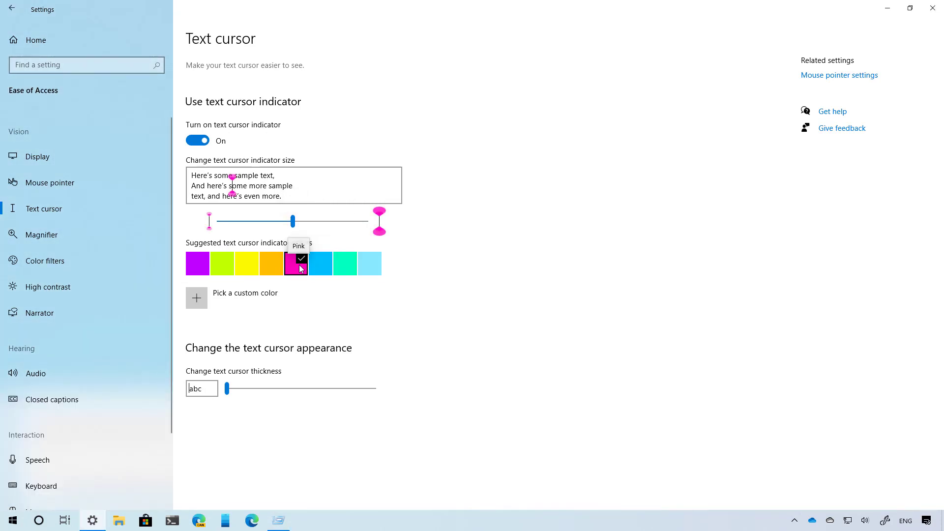
{"action": "left_click", "coordinate": [263, 295]}
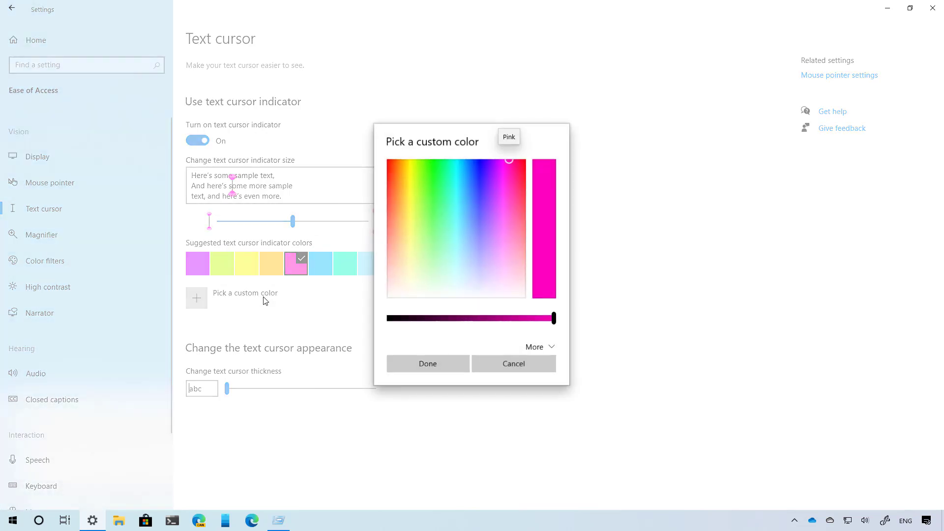
{"action": "left_click", "coordinate": [456, 225]}
{"action": "left_click", "coordinate": [435, 367]}
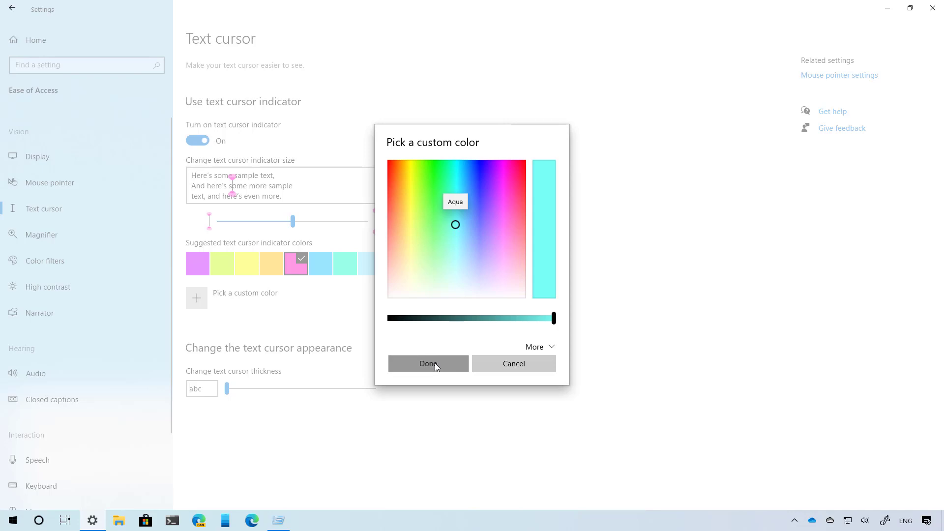
{"action": "left_click", "coordinate": [34, 39]}
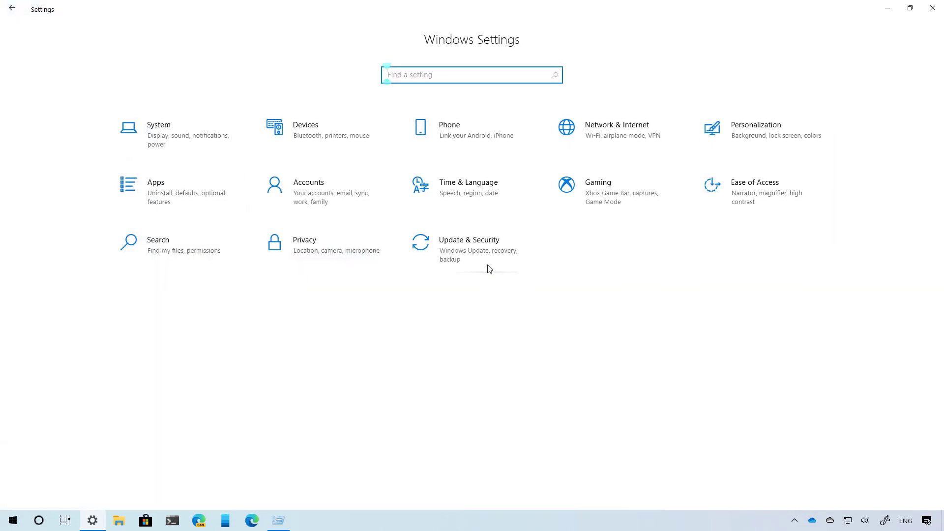
{"action": "left_click", "coordinate": [487, 261]}
- Back up the Desktop, Documents and Pictures folders to OneDrive, then close the OneDrive window
{"action": "left_click", "coordinate": [74, 200]}
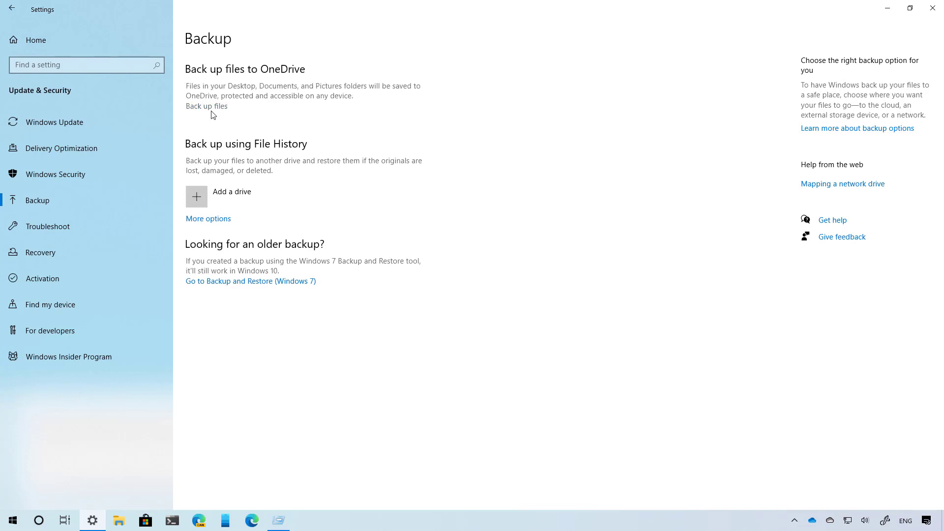
{"action": "left_click", "coordinate": [211, 110]}
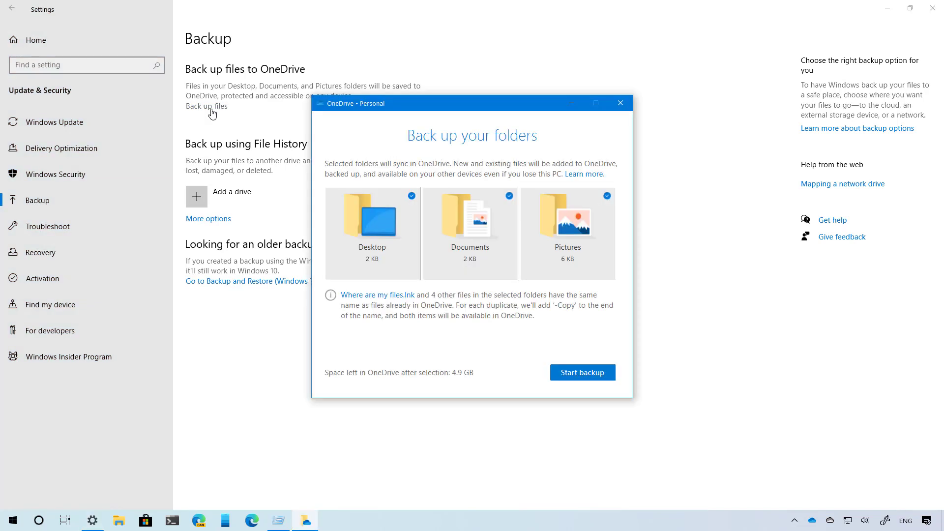
{"action": "left_click", "coordinate": [502, 249]}
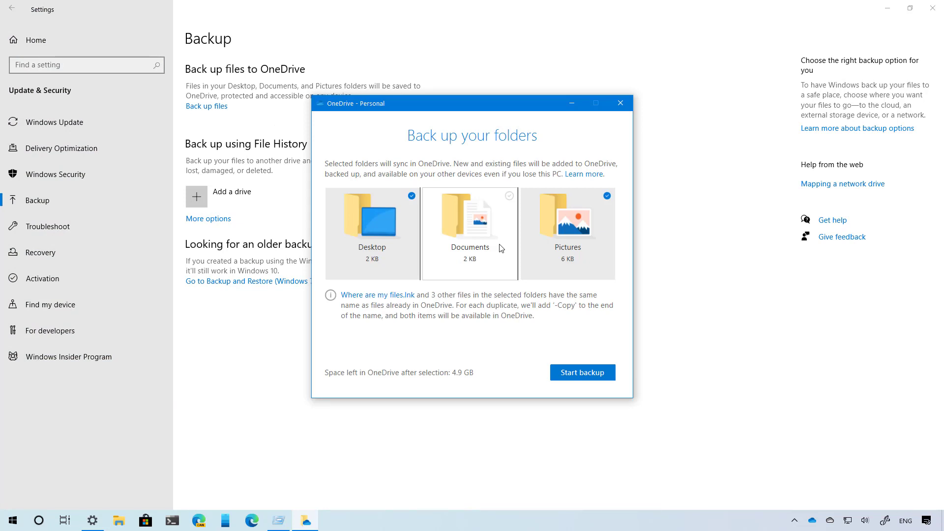
{"action": "left_click", "coordinate": [502, 249]}
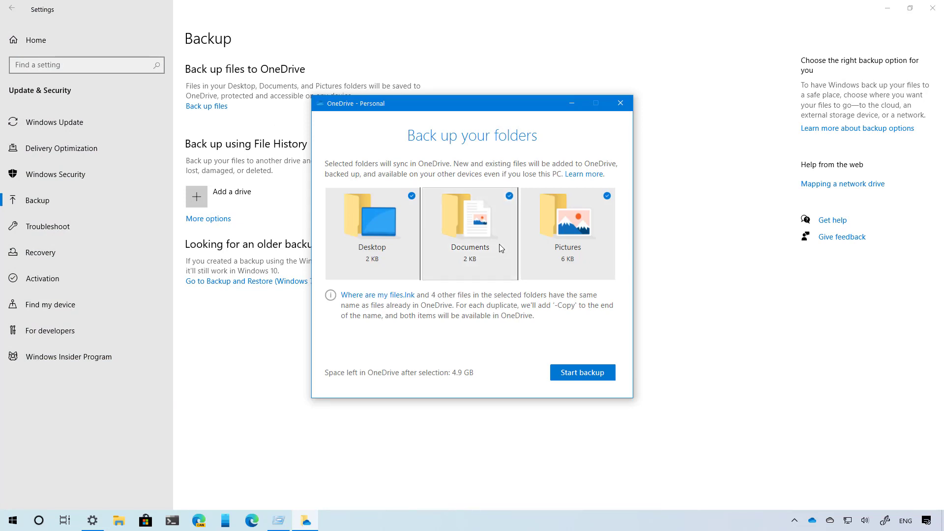
{"action": "left_click", "coordinate": [588, 373]}
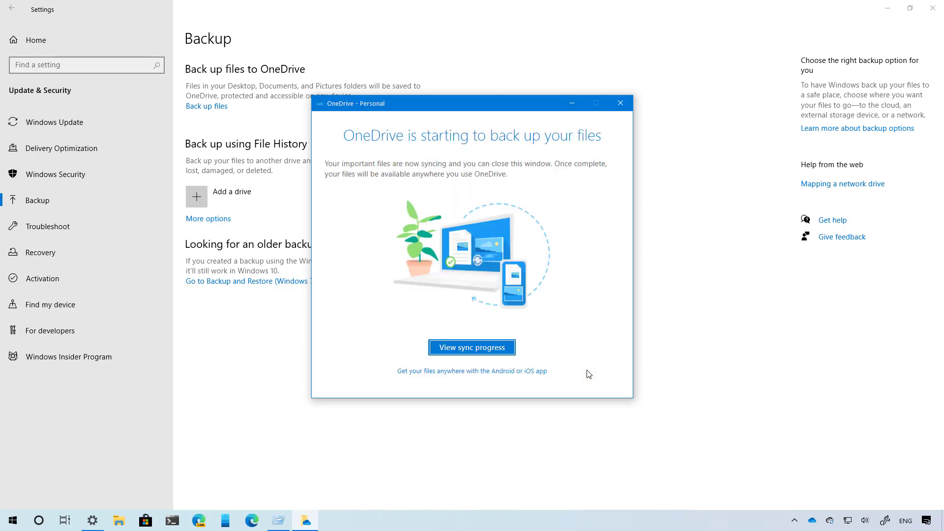
{"action": "left_click", "coordinate": [620, 104]}
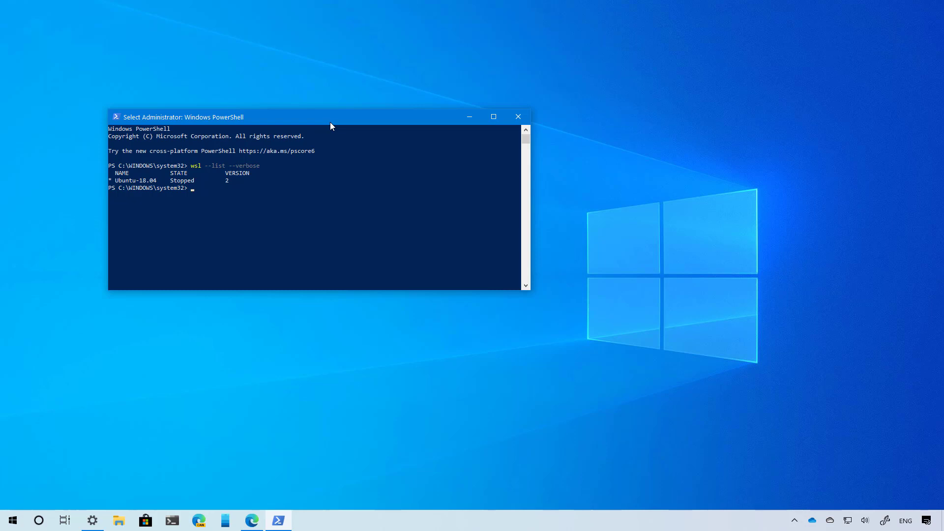
- Minimise the PowerShell window showing Ubuntu-18.04 on WSL 2 to reveal the desktop
{"action": "key", "text": "super+d"}
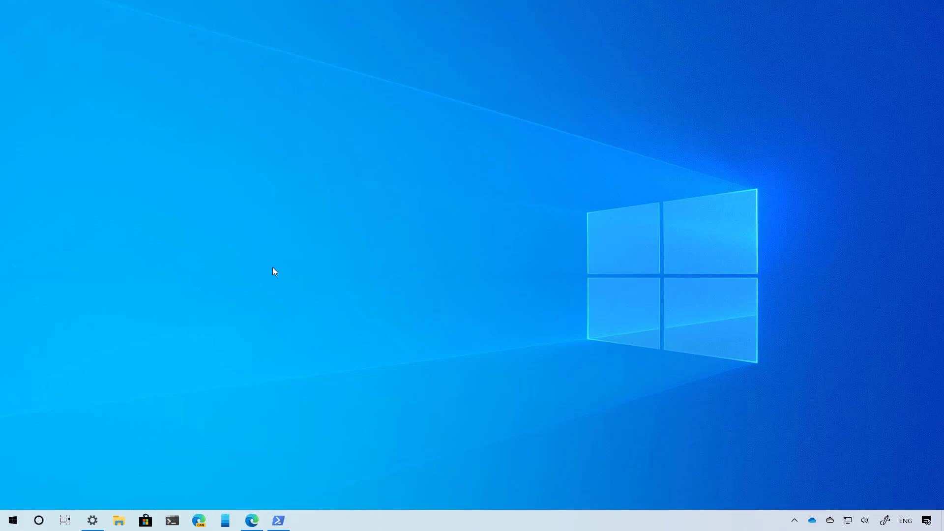
- In Task View, rename Desktop 1 to 'Work Space'
{"action": "key", "text": "super+Tab"}
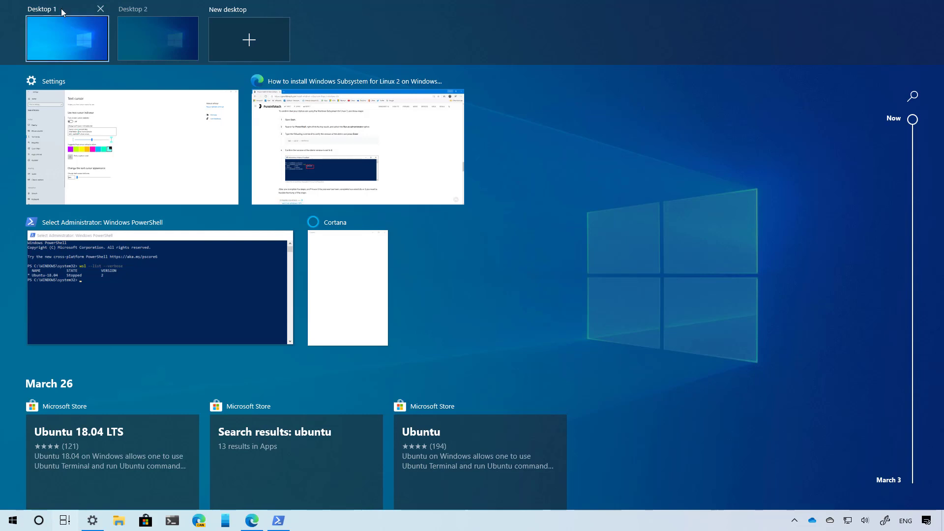
{"action": "left_click", "coordinate": [61, 8]}
{"action": "type", "text": "Work"}
{"action": "left_click", "coordinate": [79, 411]}
- Re-enter renaming for Work Space, bring up the emoji panel for its name, then leave Task View
{"action": "right_click", "coordinate": [70, 38]}
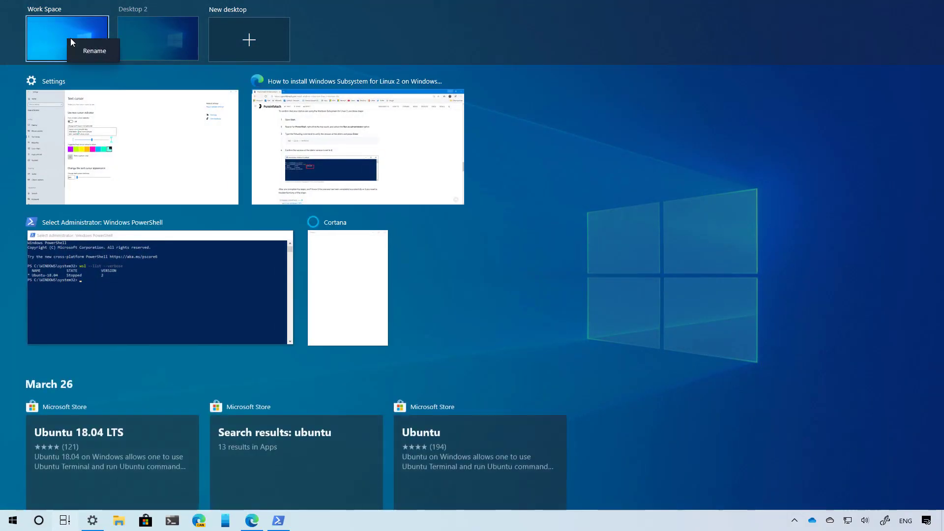
{"action": "left_click", "coordinate": [89, 52]}
{"action": "left_click", "coordinate": [77, 10]}
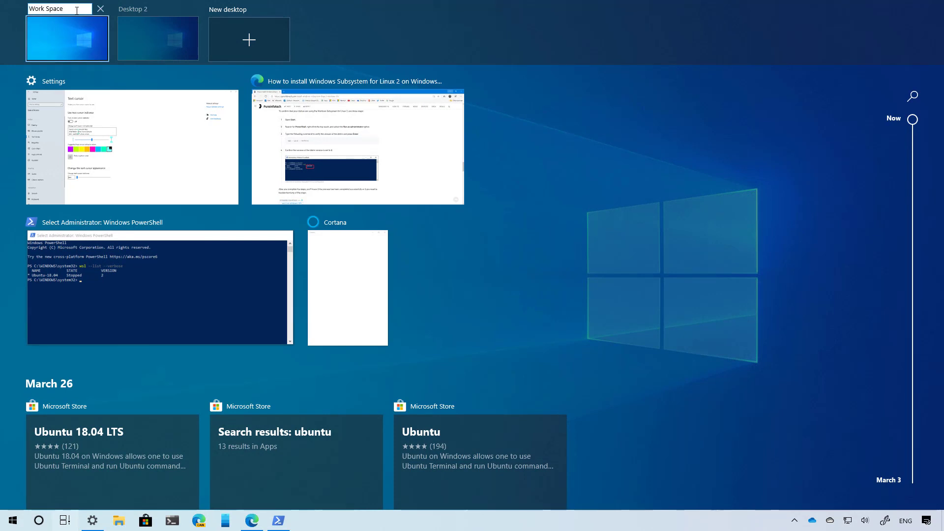
{"action": "key", "text": "super+period"}
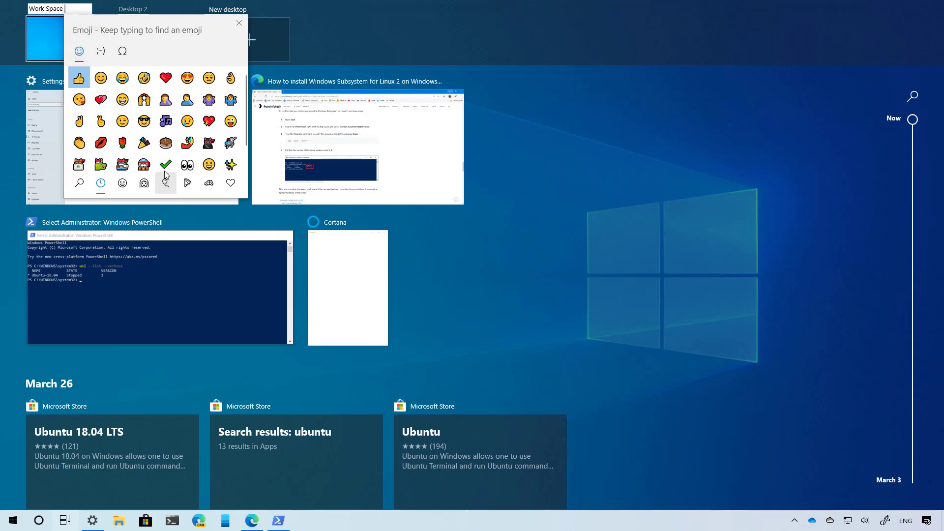
{"action": "key", "text": "Escape"}
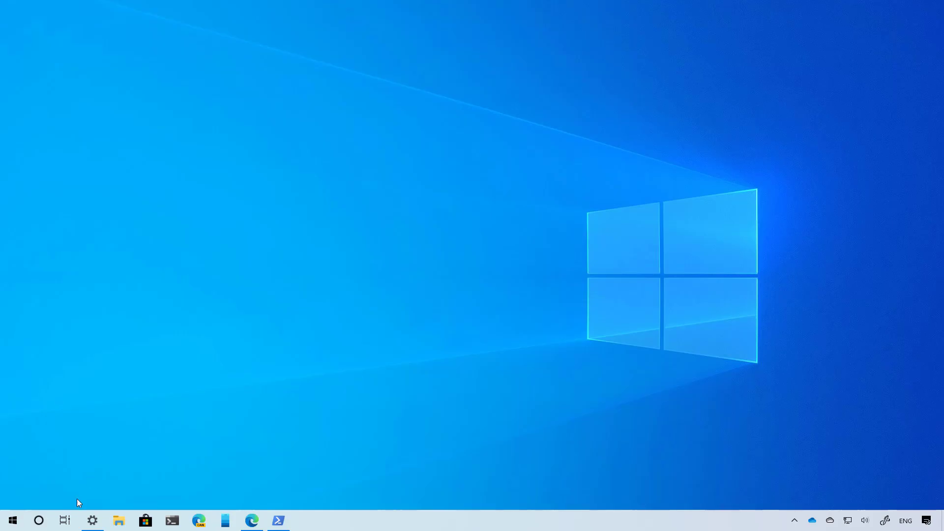
{"action": "left_click", "coordinate": [39, 520]}
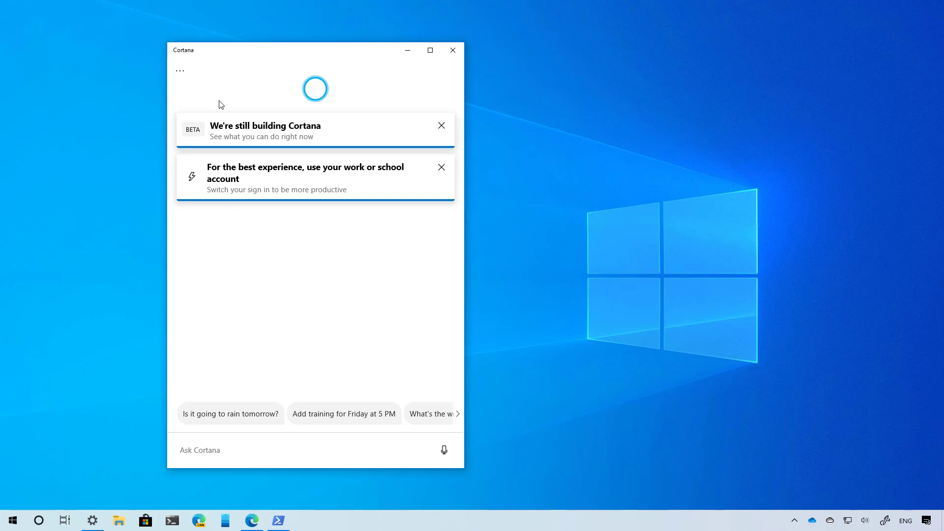
- Widen Cortana's settings and review the Talking to Cortana and Permissions pages
{"action": "left_click", "coordinate": [181, 78]}
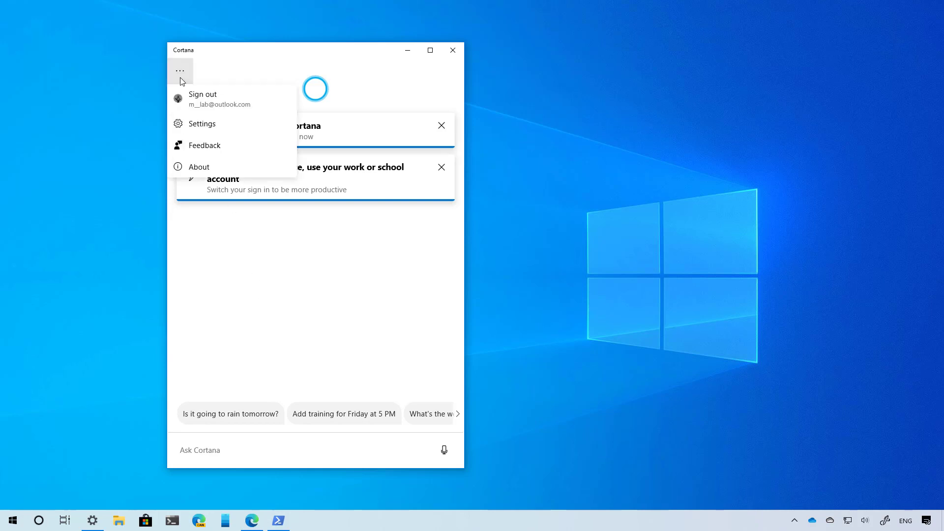
{"action": "left_click", "coordinate": [203, 124]}
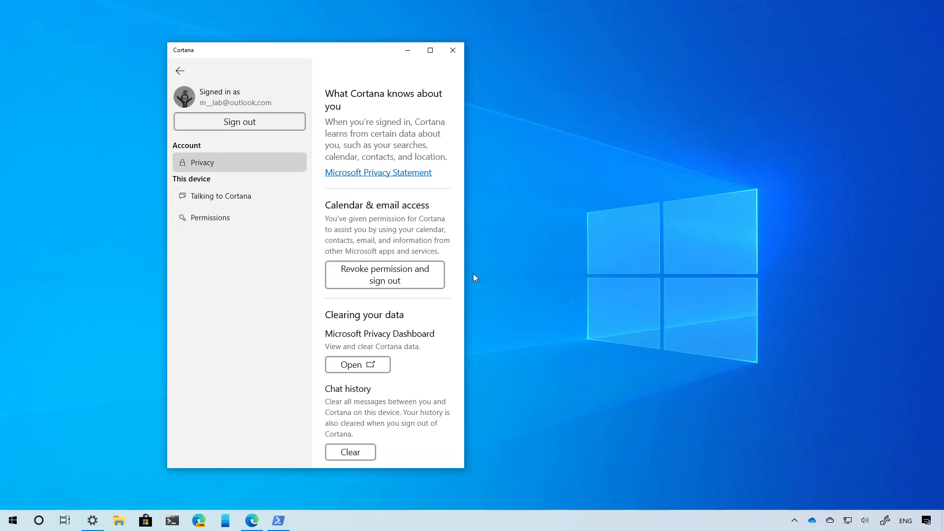
{"action": "left_click_drag", "start_coordinate": [465, 275], "coordinate": [642, 283]}
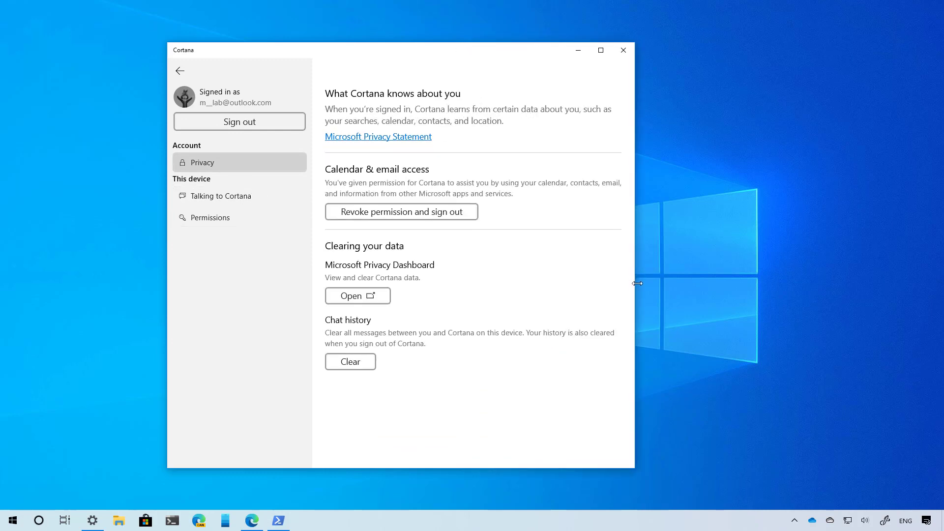
{"action": "left_click", "coordinate": [232, 201]}
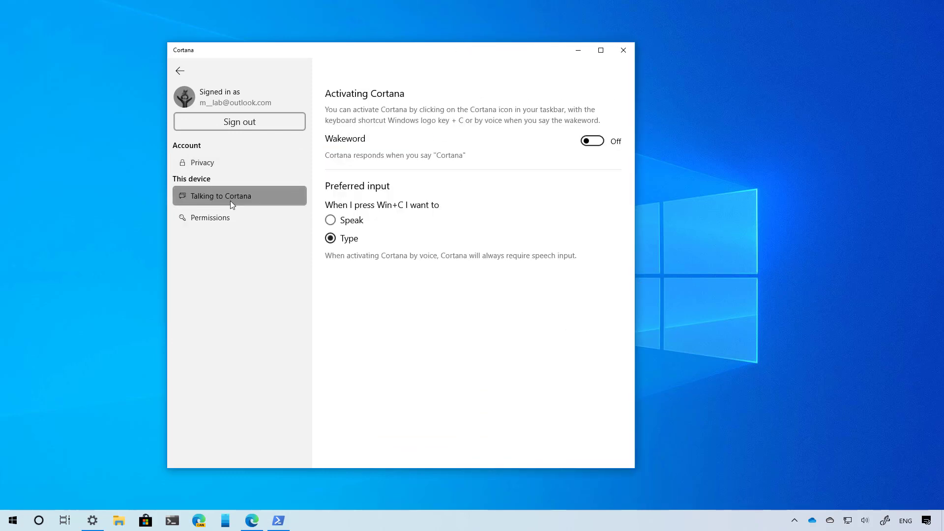
{"action": "left_click", "coordinate": [230, 216]}
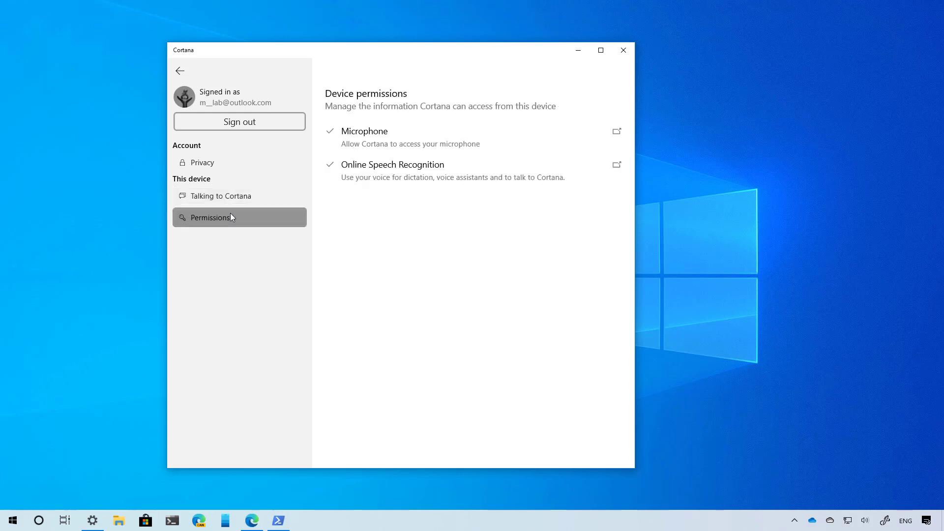
{"action": "left_click", "coordinate": [246, 196]}
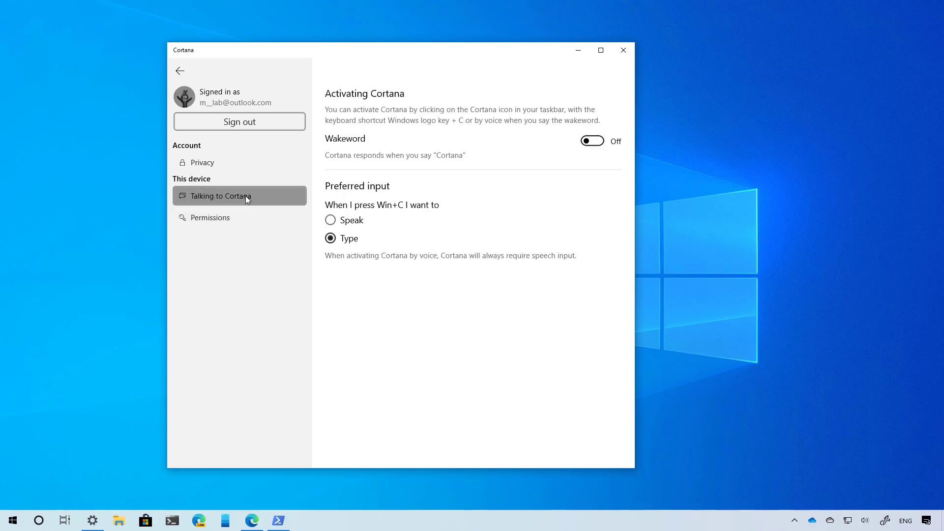
{"action": "key", "text": "Escape"}
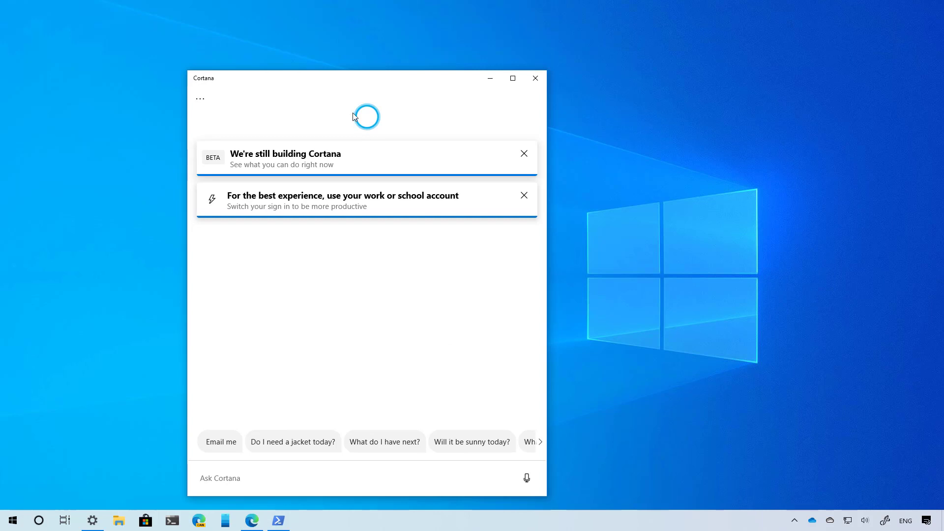
- Reposition and resize the Cortana window, then close it
{"action": "left_click_drag", "start_coordinate": [348, 78], "coordinate": [358, 57]}
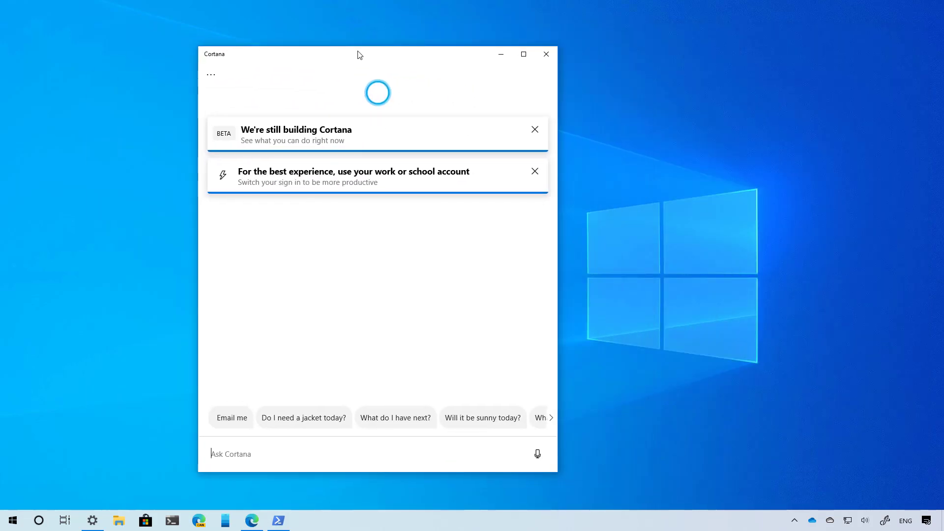
{"action": "left_click_drag", "start_coordinate": [558, 472], "coordinate": [499, 448]}
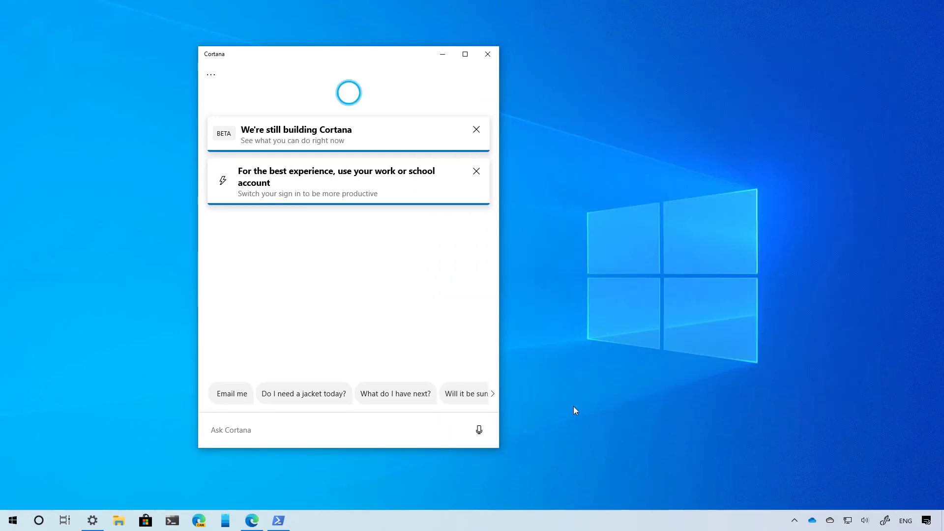
{"action": "left_click", "coordinate": [487, 54]}
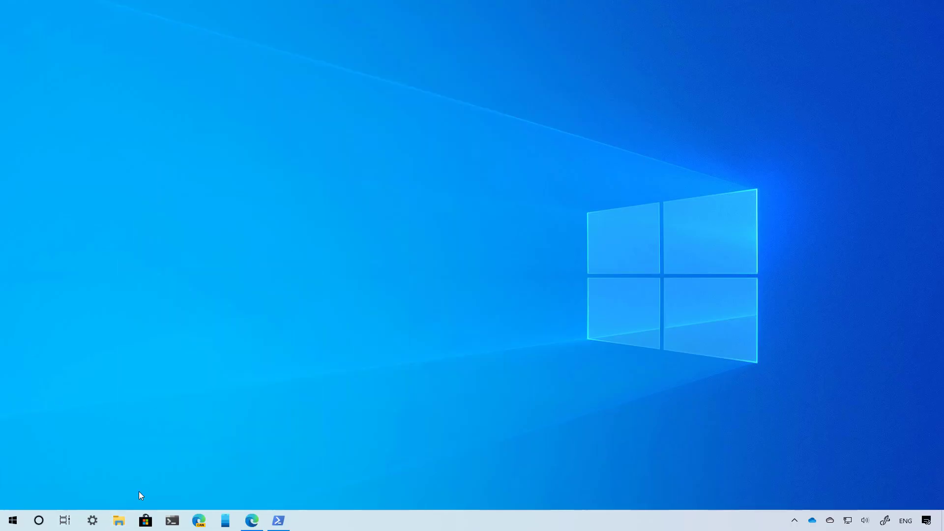
- From Apps > Optional features in Settings, bring up the Add a feature list
{"action": "left_click", "coordinate": [97, 526]}
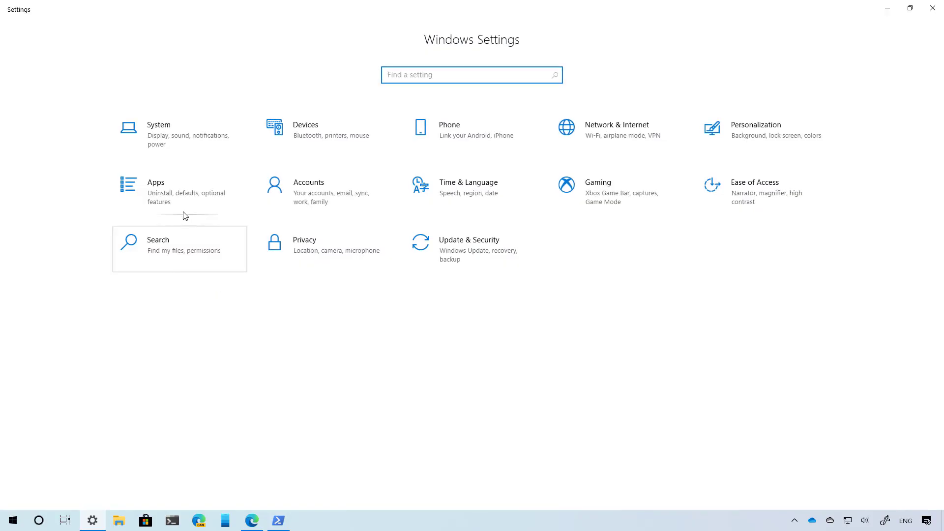
{"action": "left_click", "coordinate": [178, 192]}
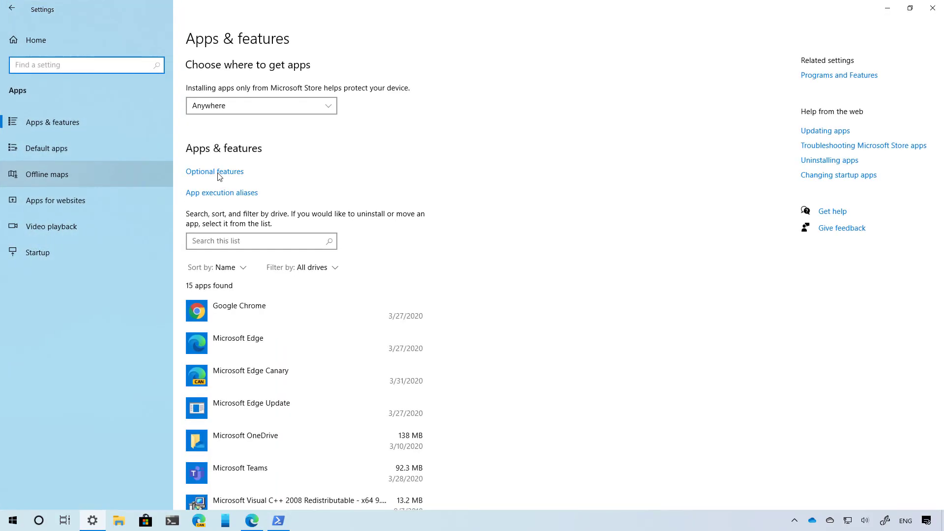
{"action": "left_click", "coordinate": [221, 173]}
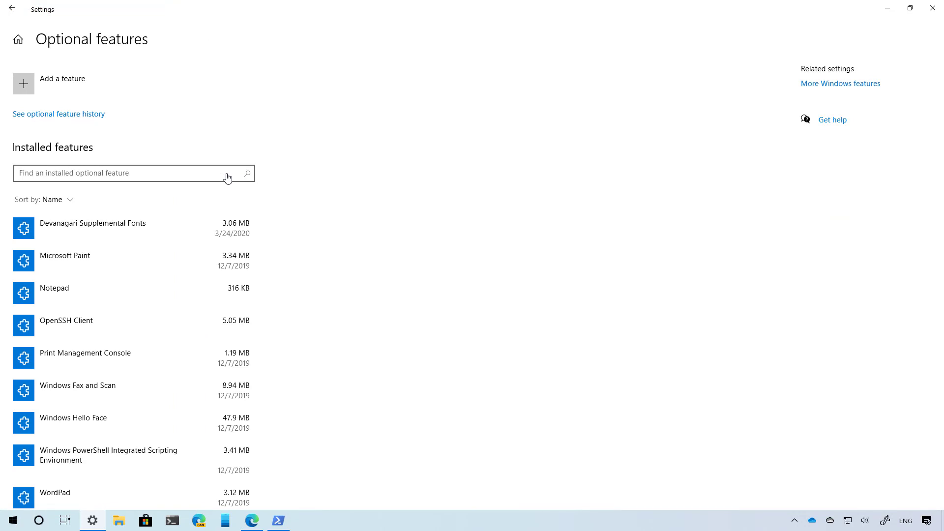
{"action": "left_click", "coordinate": [136, 77]}
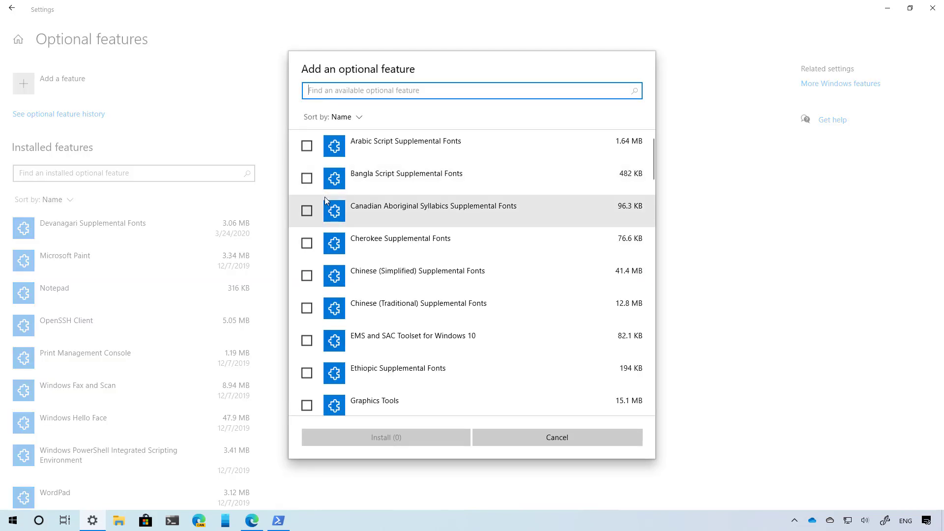
- Install the Canadian Aboriginal Syllabics and Cherokee Supplemental Fonts features
{"action": "left_click", "coordinate": [305, 211]}
{"action": "left_click", "coordinate": [307, 244]}
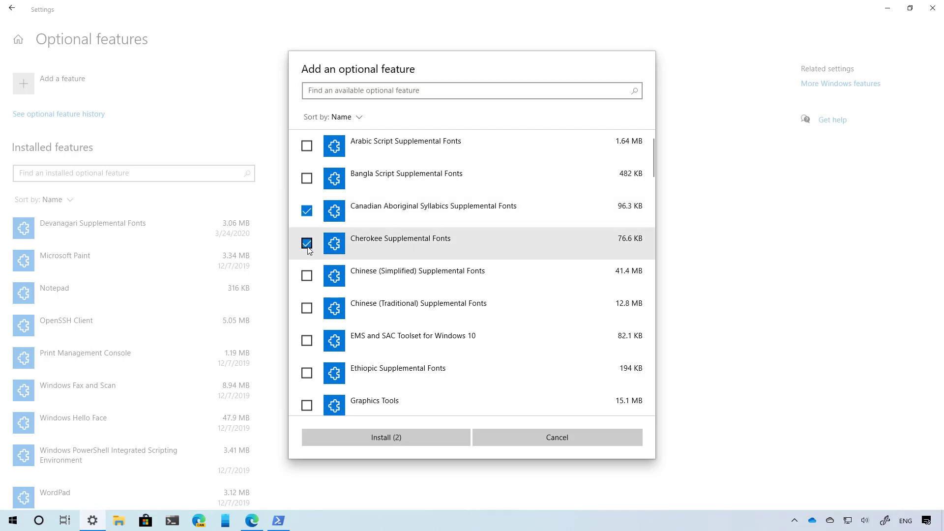
{"action": "left_click", "coordinate": [398, 443]}
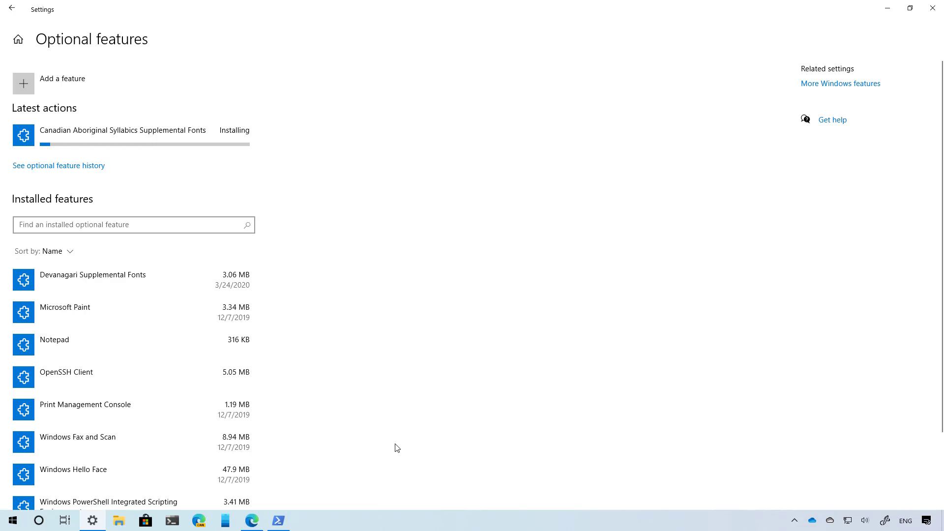
- Browse installed features sorted by Name, view Paint and WordPad details, then go back to Apps & features
{"action": "left_click", "coordinate": [152, 226]}
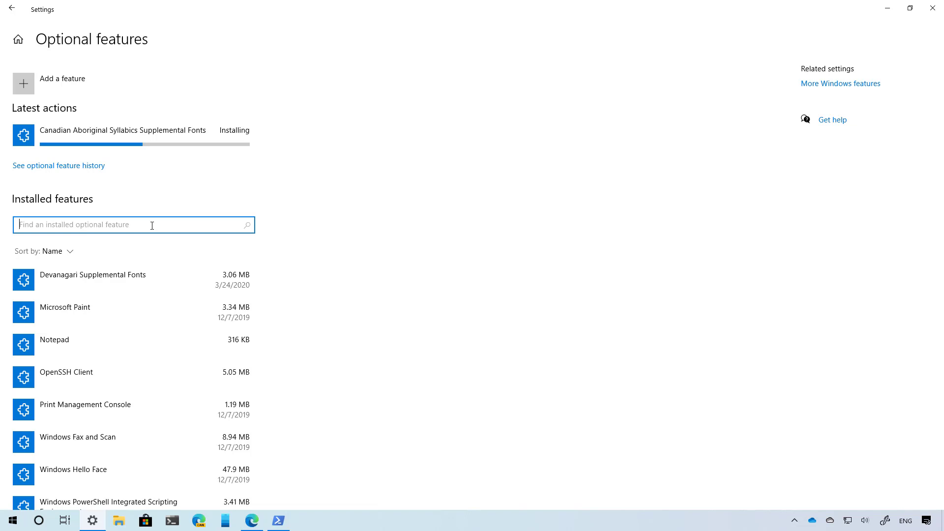
{"action": "left_click", "coordinate": [70, 251]}
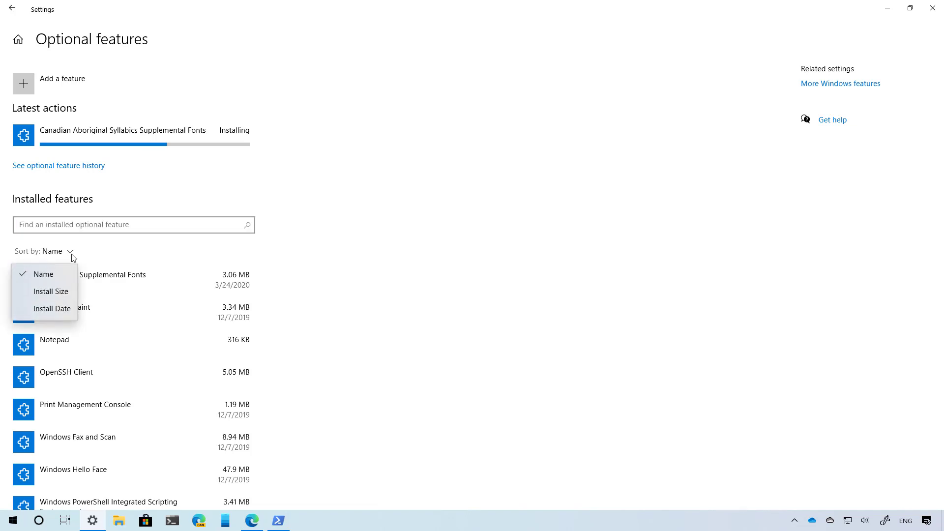
{"action": "left_click", "coordinate": [376, 231]}
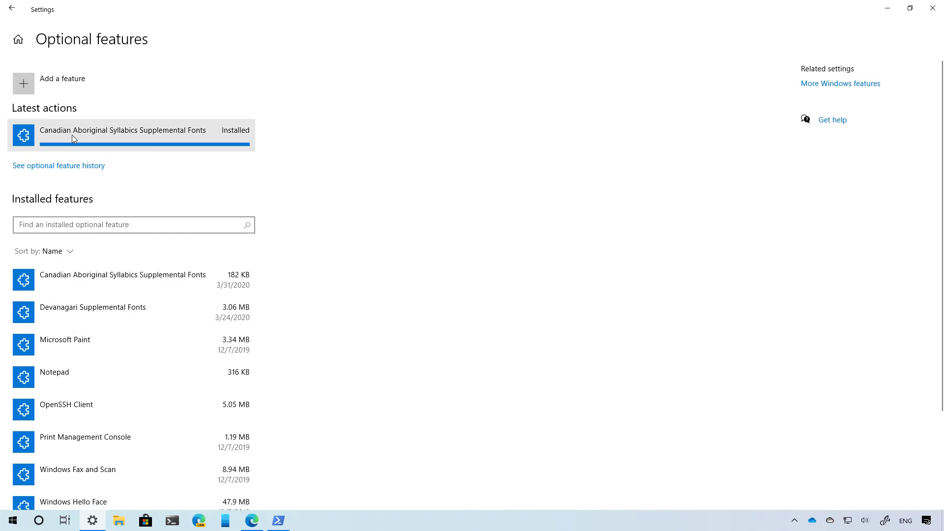
{"action": "left_click", "coordinate": [63, 168]}
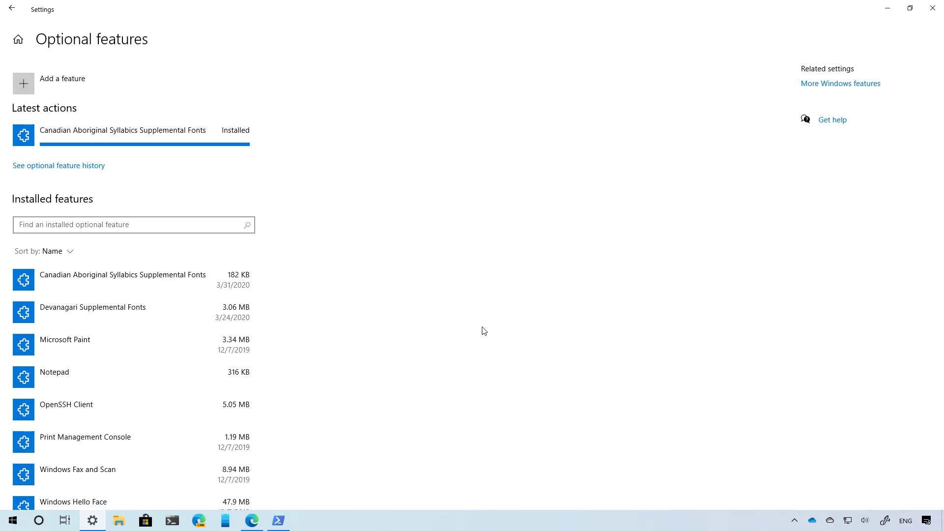
{"action": "left_click", "coordinate": [185, 345]}
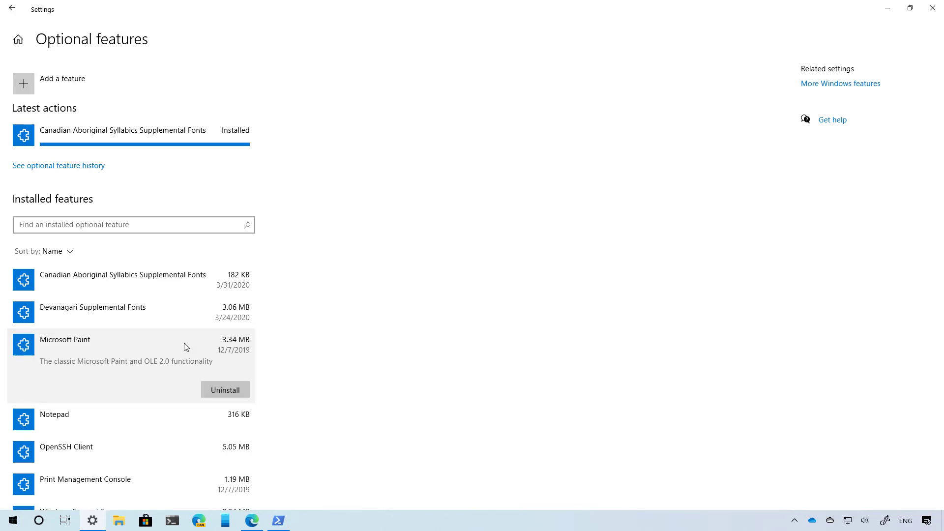
{"action": "left_click", "coordinate": [125, 221]}
{"action": "type", "text": "wor"}
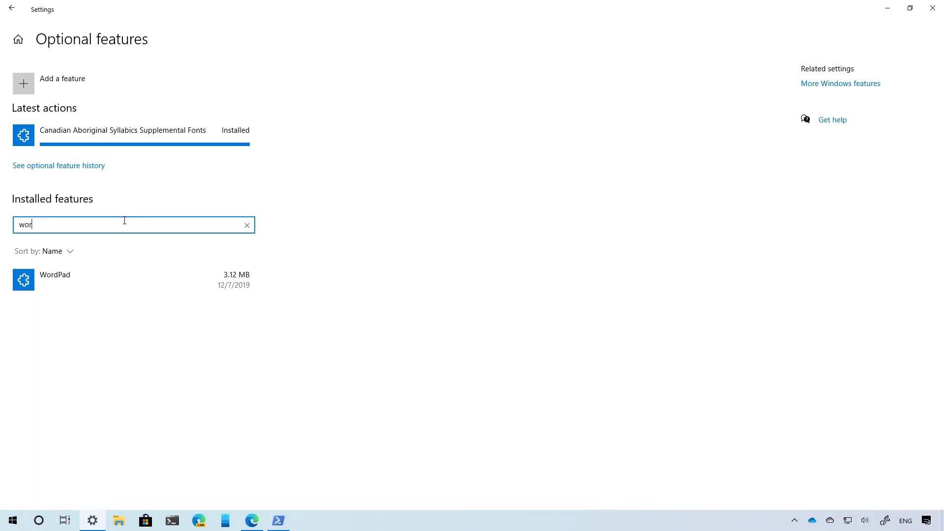
{"action": "left_click", "coordinate": [137, 288]}
{"action": "key", "text": "alt+Left"}
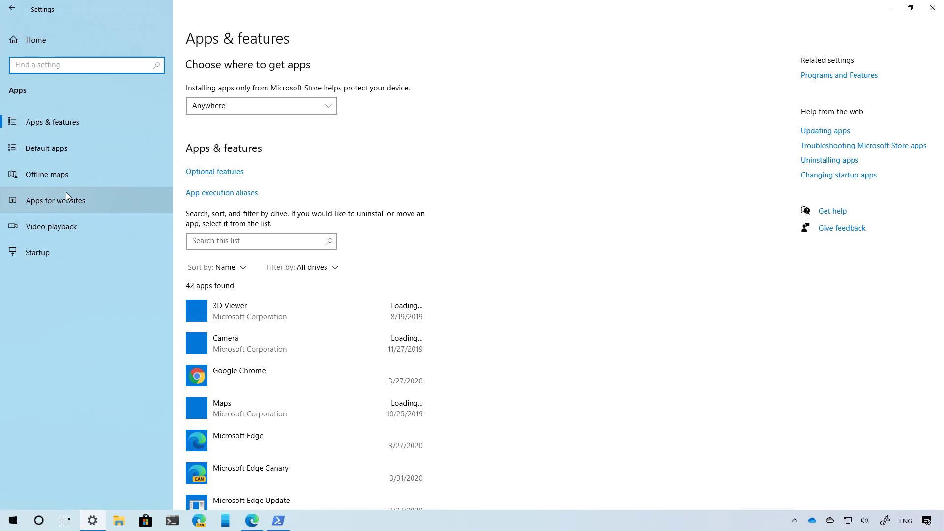
- Under Accounts > Sign-in options, switch 'Require Windows Hello sign-in for Microsoft accounts' to Off
{"action": "left_click", "coordinate": [51, 43]}
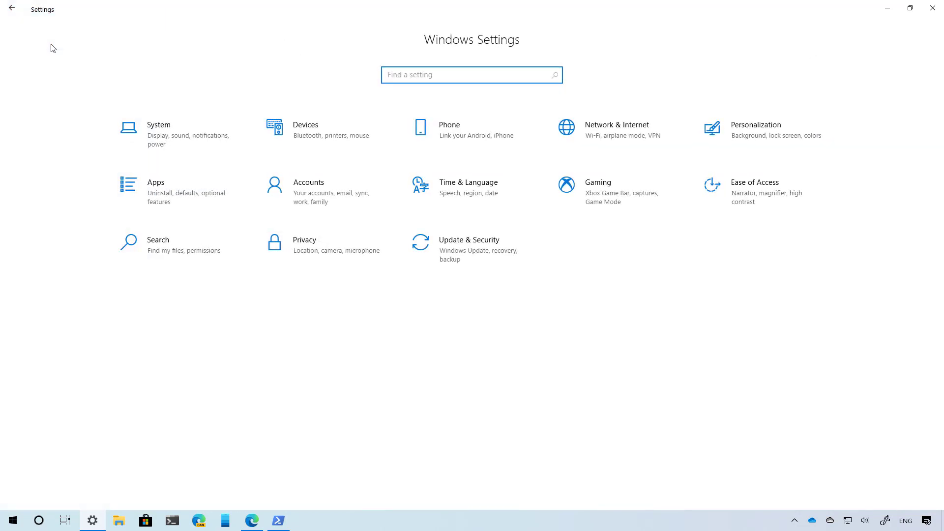
{"action": "left_click", "coordinate": [298, 179]}
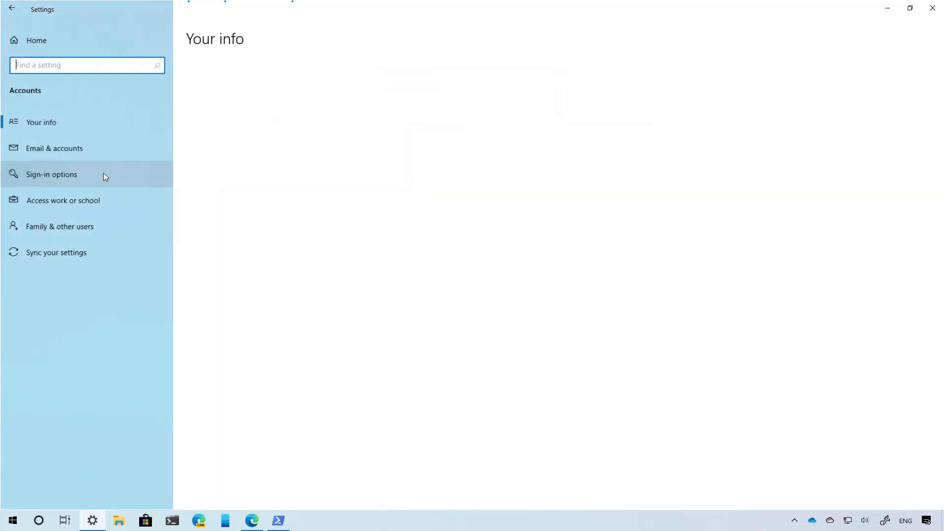
{"action": "left_click", "coordinate": [81, 178]}
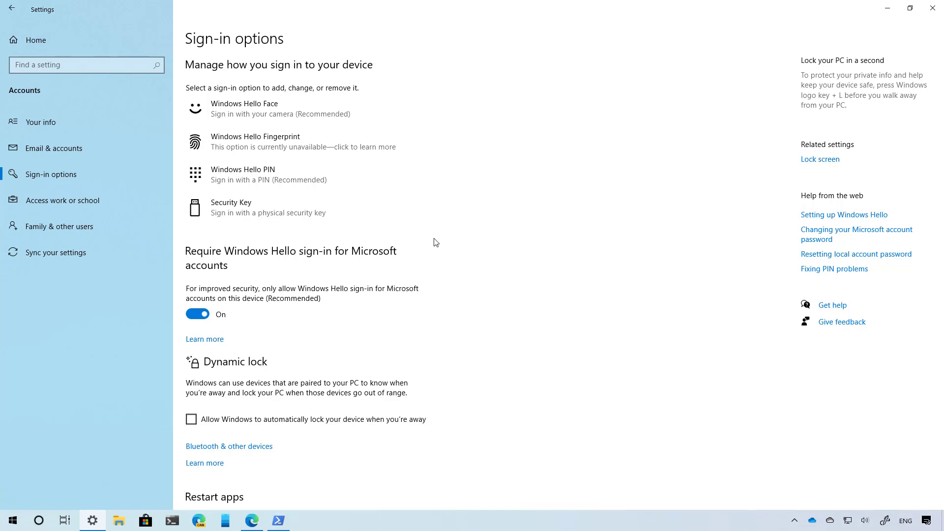
{"action": "left_click", "coordinate": [226, 313]}
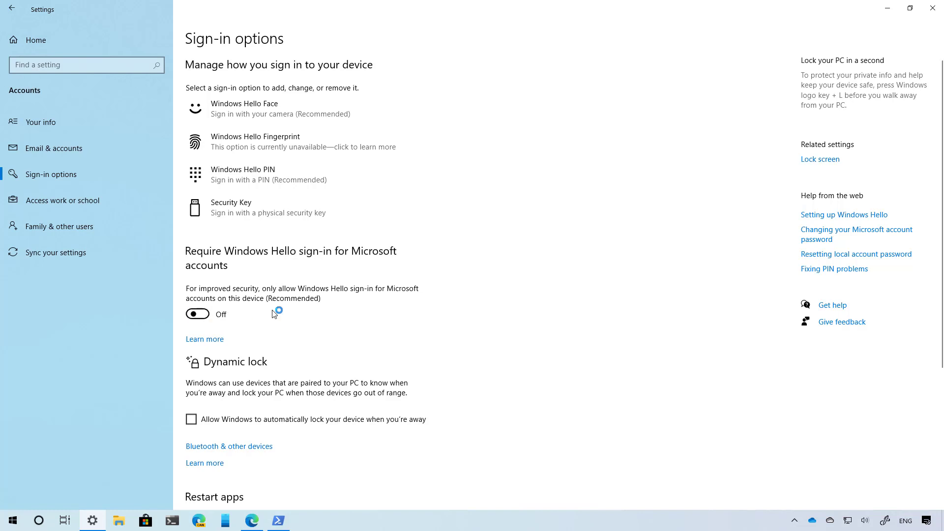
- Lock the PC from the Start account menu and sign back in with the PIN
{"action": "left_click", "coordinate": [13, 520]}
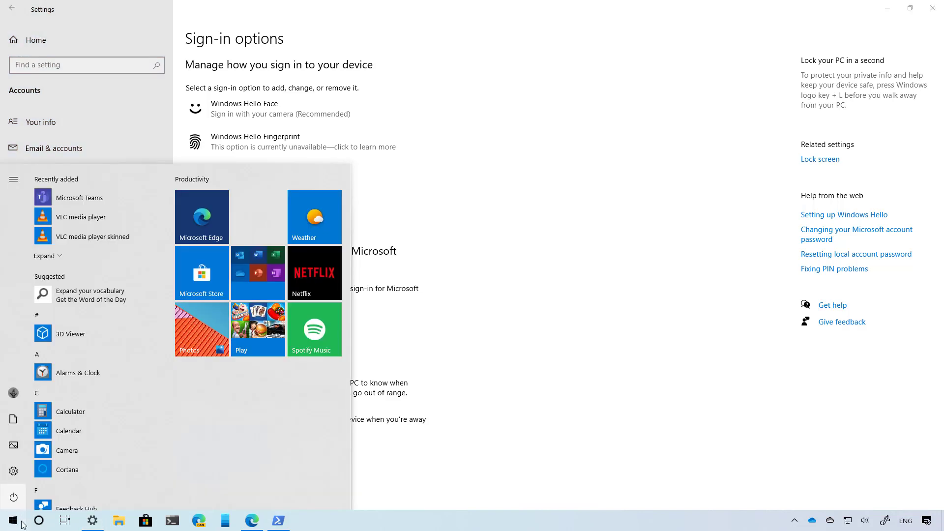
{"action": "left_click", "coordinate": [15, 393]}
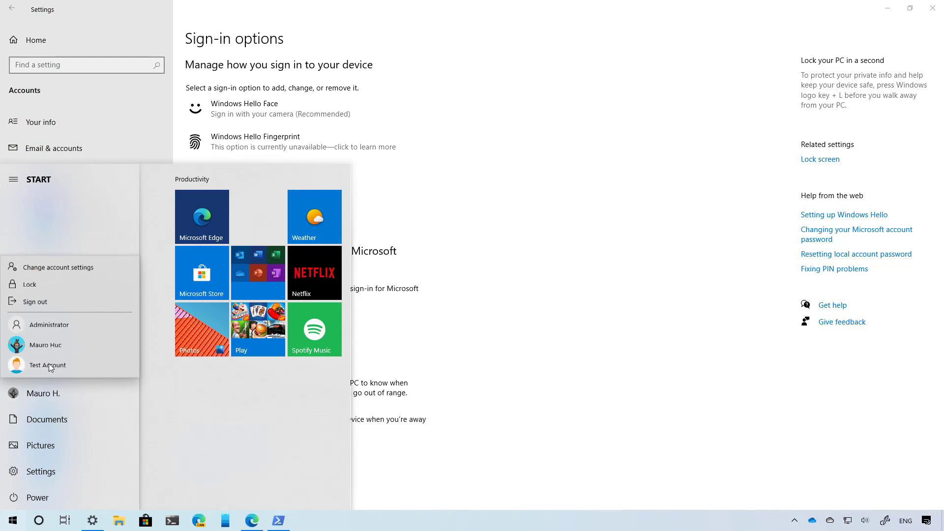
{"action": "left_click", "coordinate": [51, 286]}
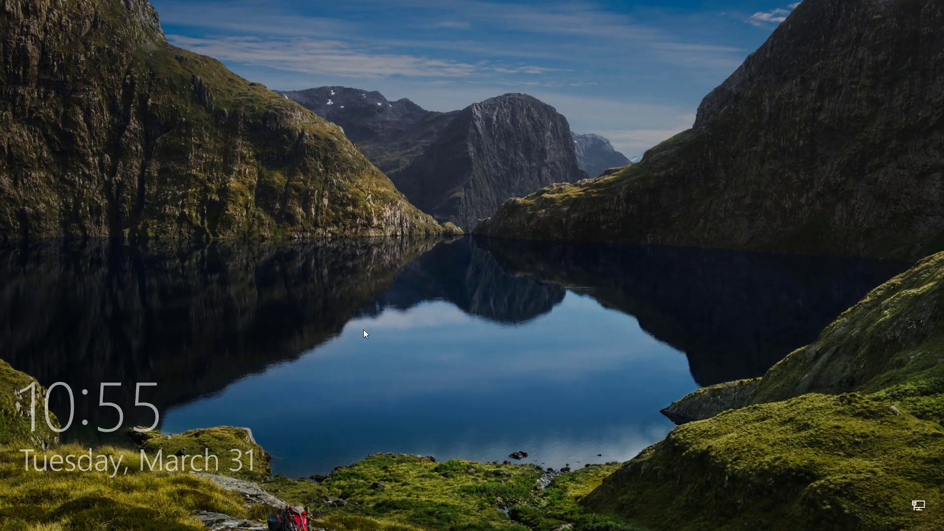
{"action": "left_click", "coordinate": [443, 355]}
{"action": "left_click", "coordinate": [482, 364]}
{"action": "left_click", "coordinate": [475, 378]}
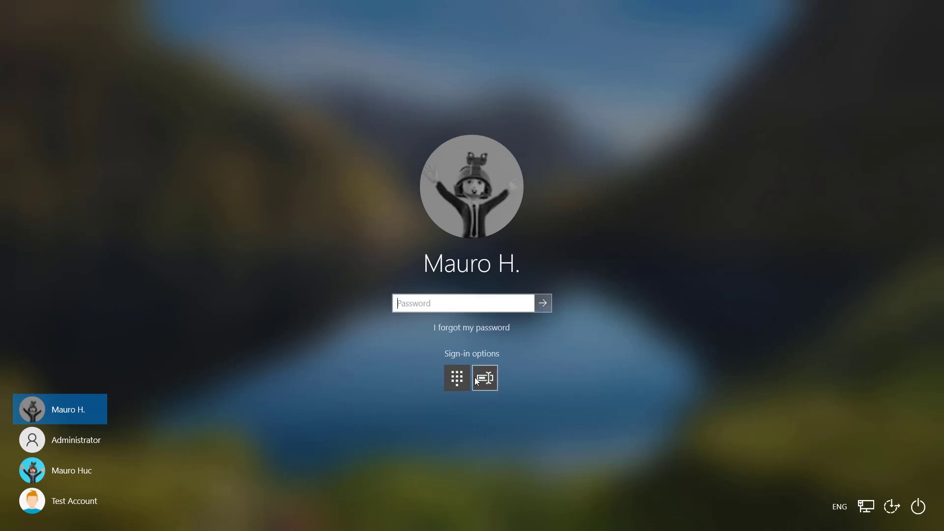
{"action": "left_click", "coordinate": [457, 378]}
{"action": "type", "text": "1234"}
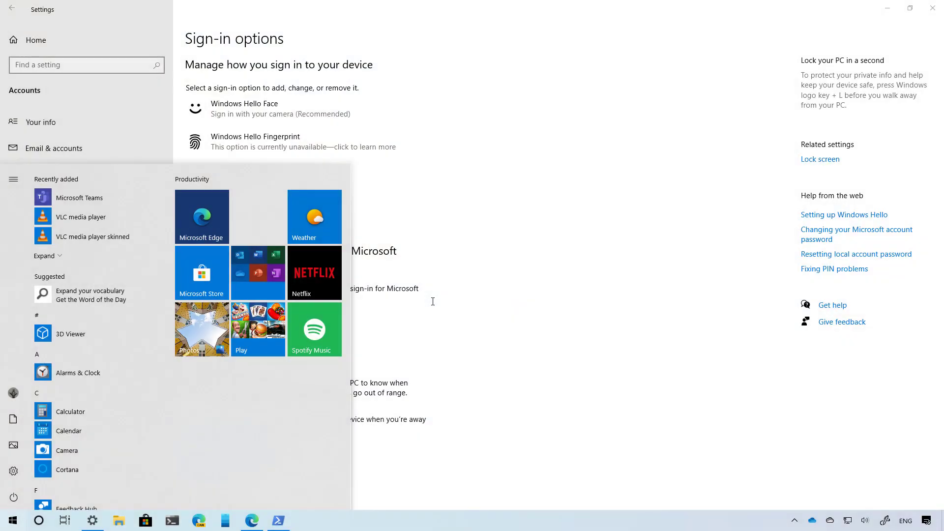
- Turn on 'Require Windows Hello sign-in for Microsoft accounts', then lock and re-enter with the PIN
{"action": "left_click", "coordinate": [426, 304]}
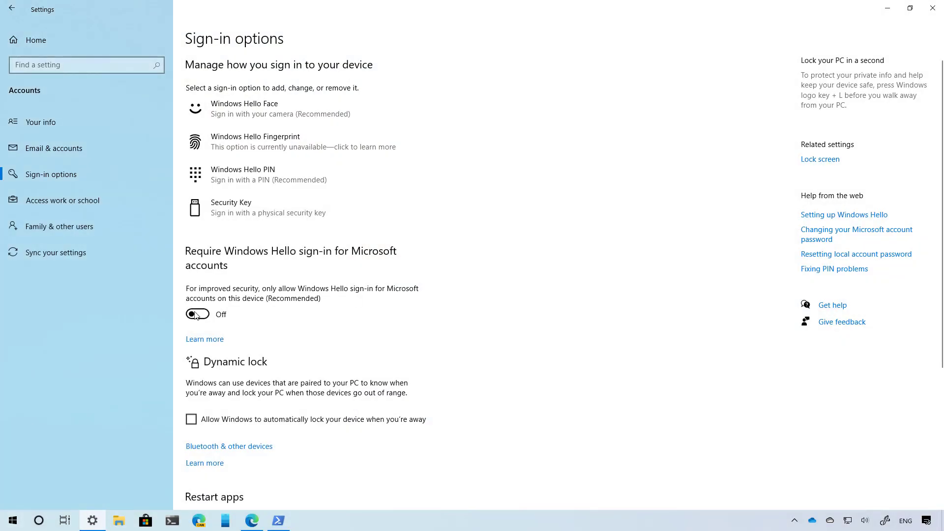
{"action": "left_click", "coordinate": [207, 316]}
{"action": "left_click", "coordinate": [14, 520]}
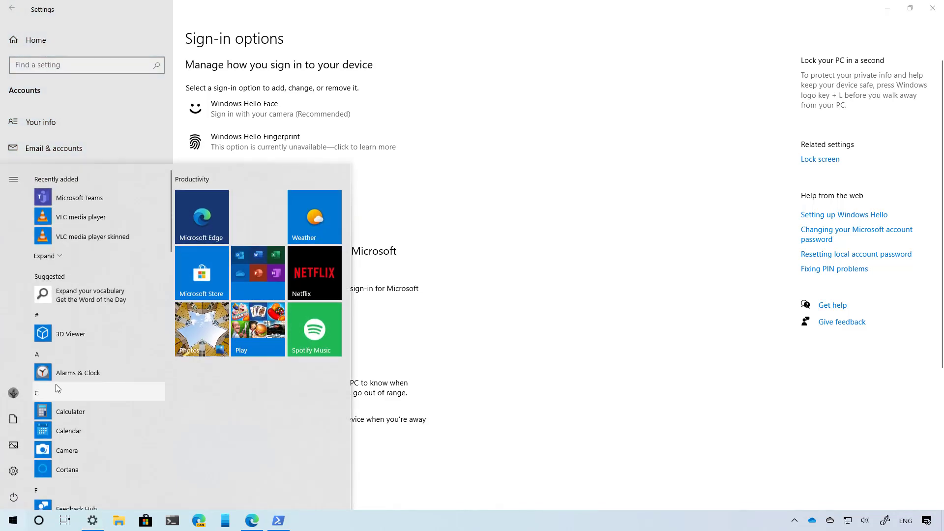
{"action": "left_click", "coordinate": [56, 392]}
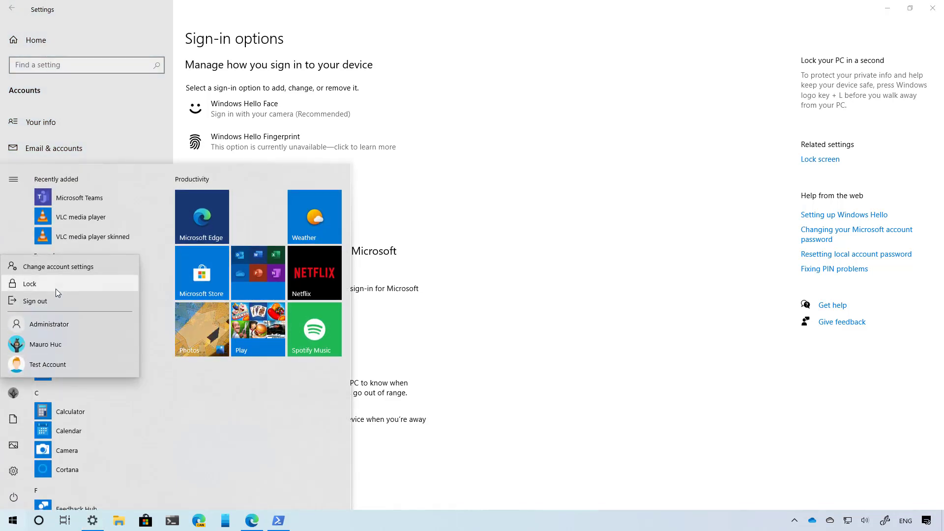
{"action": "left_click", "coordinate": [55, 287]}
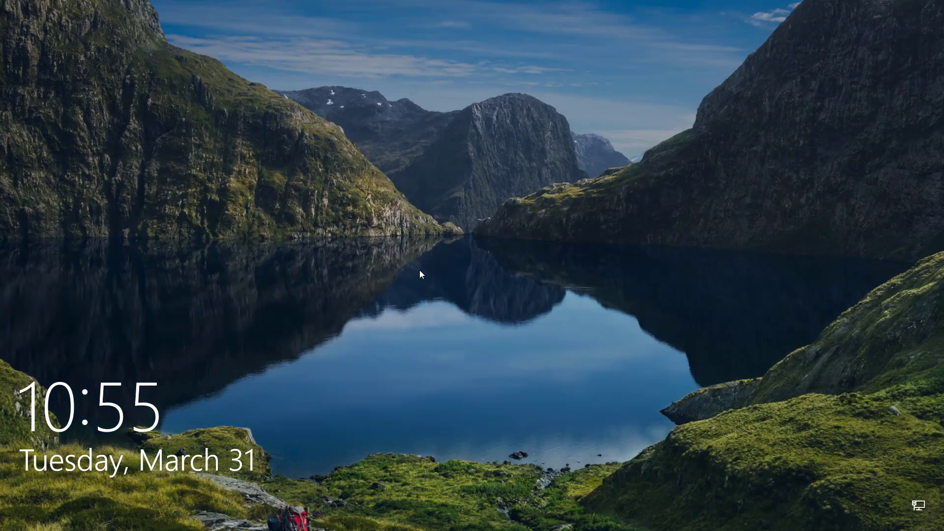
{"action": "left_click", "coordinate": [434, 291]}
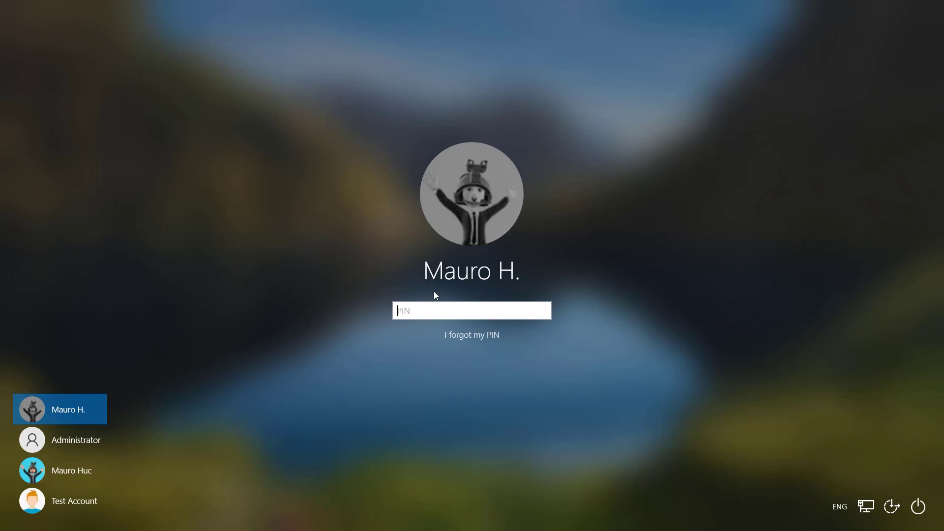
{"action": "type", "text": "0000"}
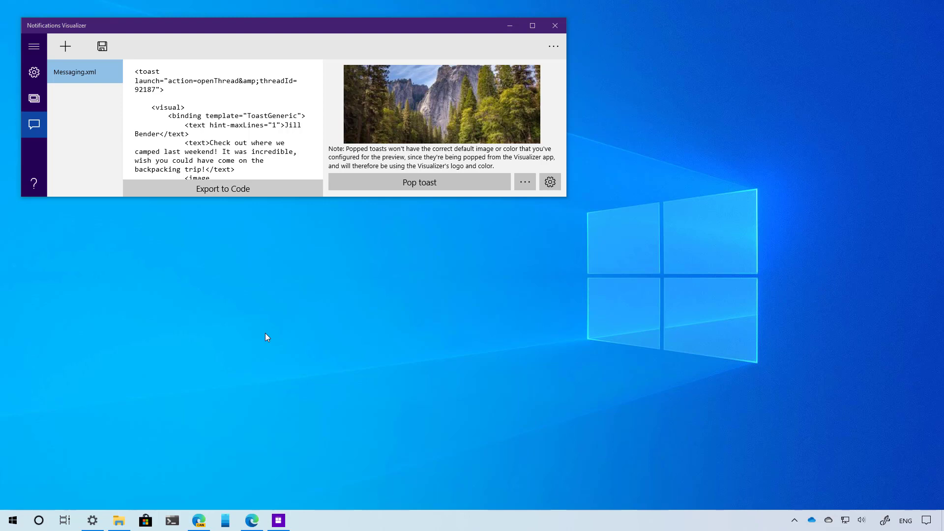
- Pop the sample Messaging toast and follow its gear menu to the app's notification settings
{"action": "left_click", "coordinate": [416, 186]}
{"action": "mouse_move", "coordinate": [837, 350]}
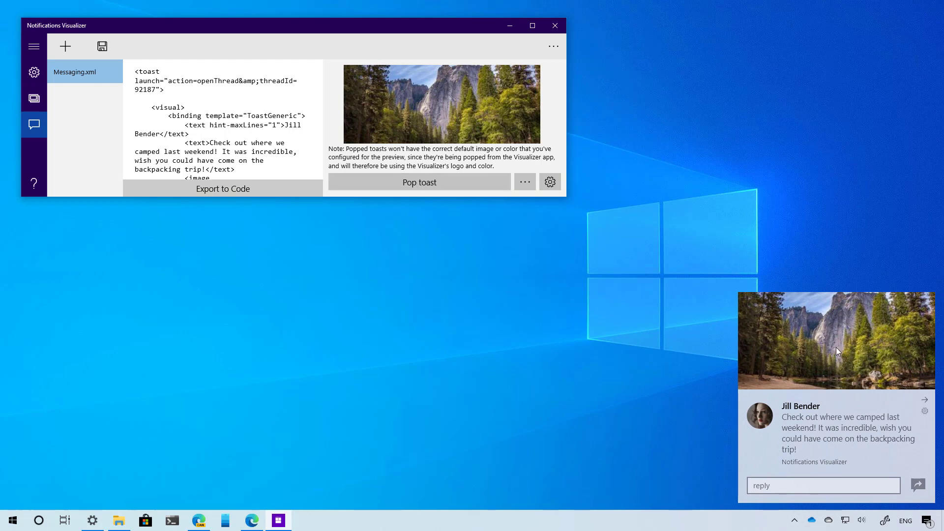
{"action": "left_click", "coordinate": [925, 412]}
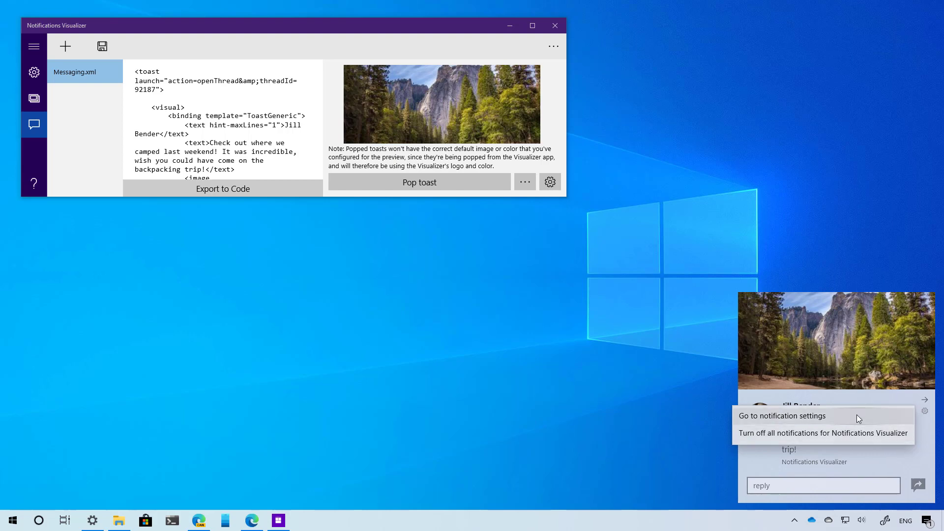
{"action": "left_click", "coordinate": [857, 415]}
{"action": "left_click", "coordinate": [12, 8]}
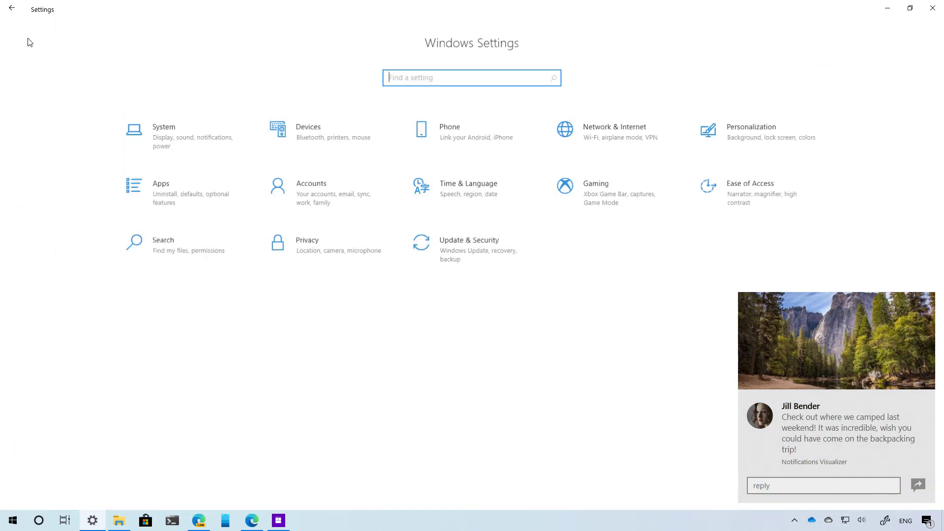
- View Ethernet0's per-app data usage list, cancelling the Enter limit dialog without a limit
{"action": "left_click", "coordinate": [617, 133]}
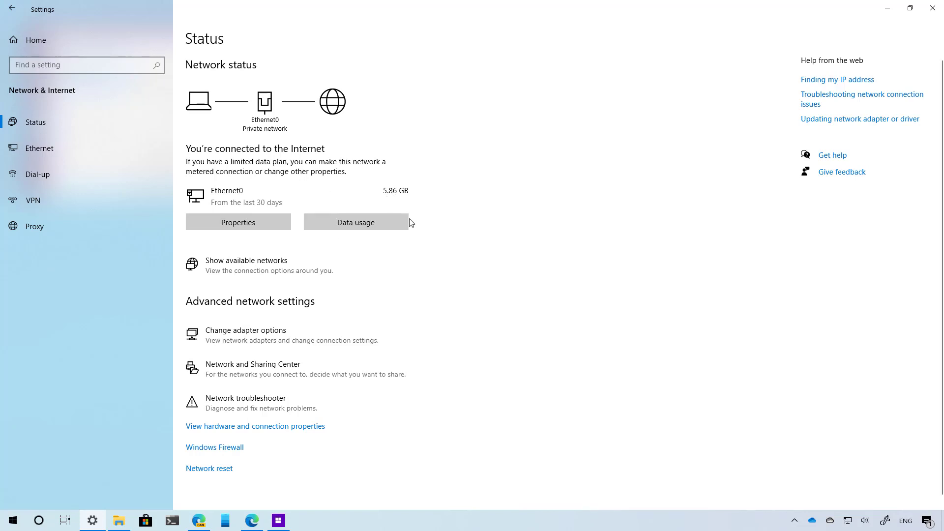
{"action": "left_click", "coordinate": [391, 226]}
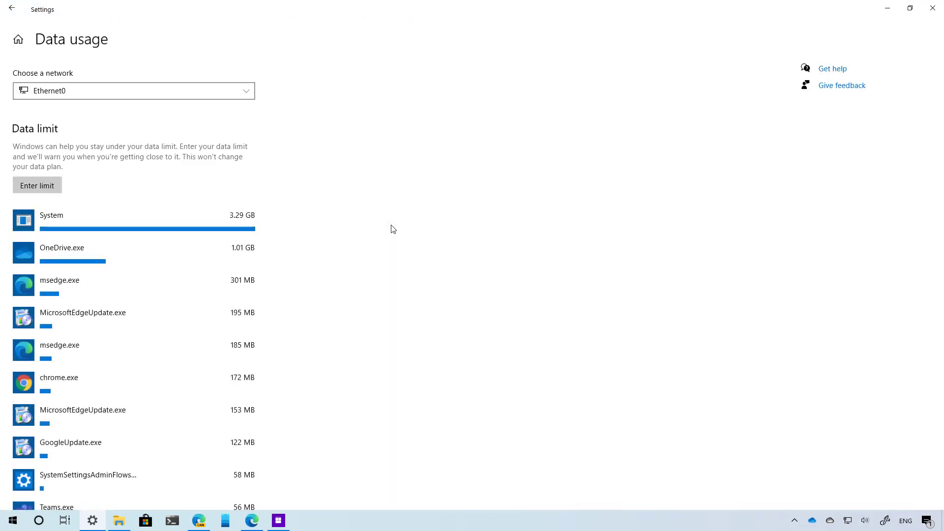
{"action": "left_click", "coordinate": [51, 192]}
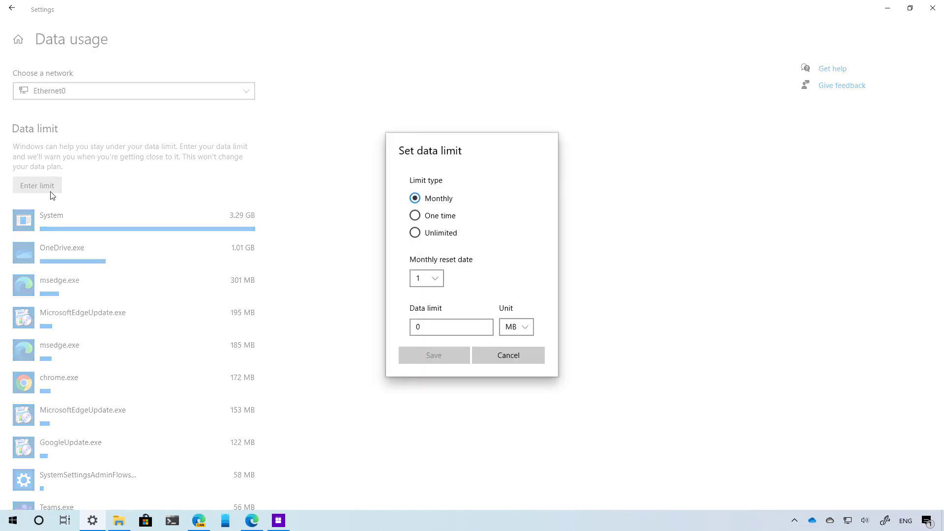
{"action": "left_click", "coordinate": [478, 355]}
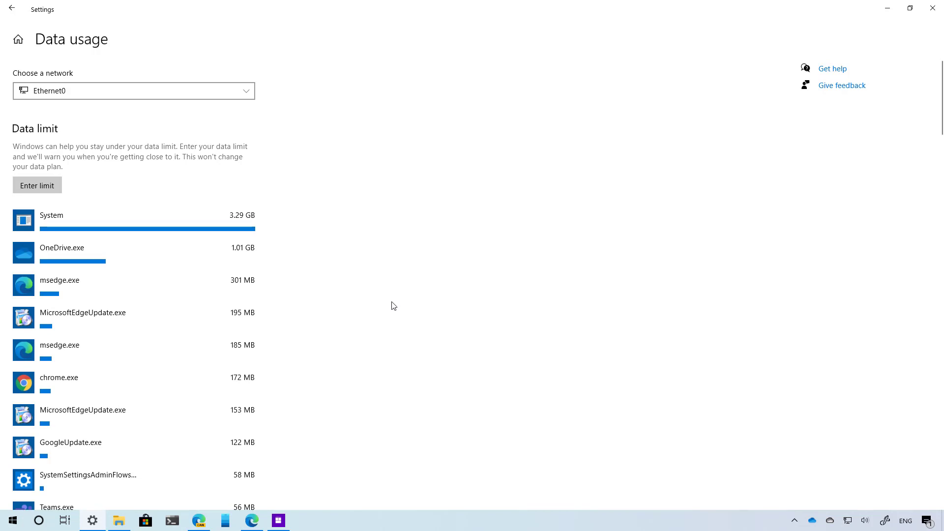
{"action": "scroll", "coordinate": [310, 283], "scroll_direction": "down", "scroll_amount": 15}
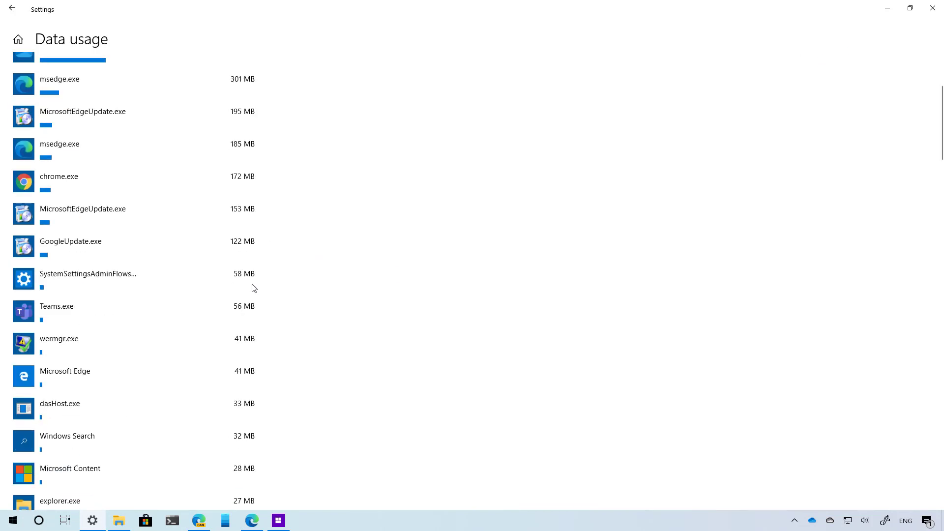
{"action": "scroll", "coordinate": [253, 288], "scroll_direction": "up", "scroll_amount": 15}
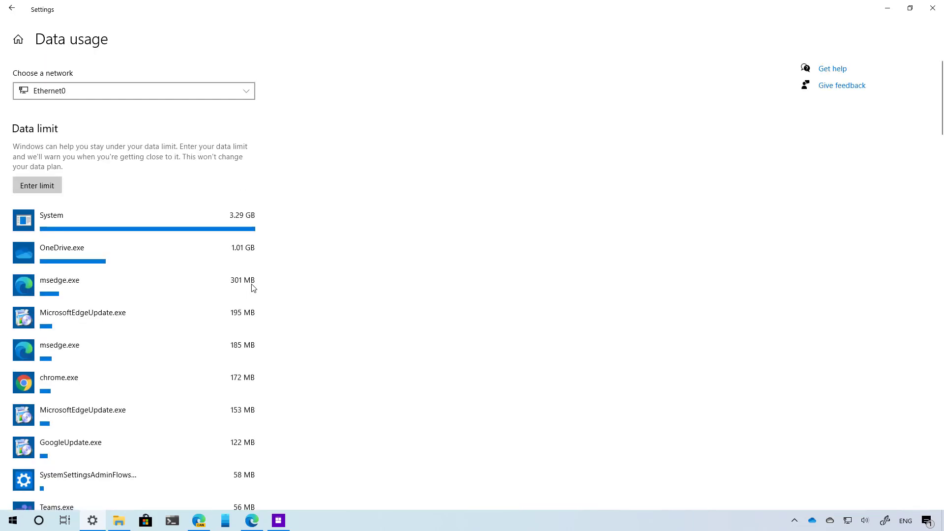
{"action": "left_click", "coordinate": [12, 8]}
- Go to Time & Language > Language and open the English (United States) Regional format page
{"action": "left_click", "coordinate": [463, 190]}
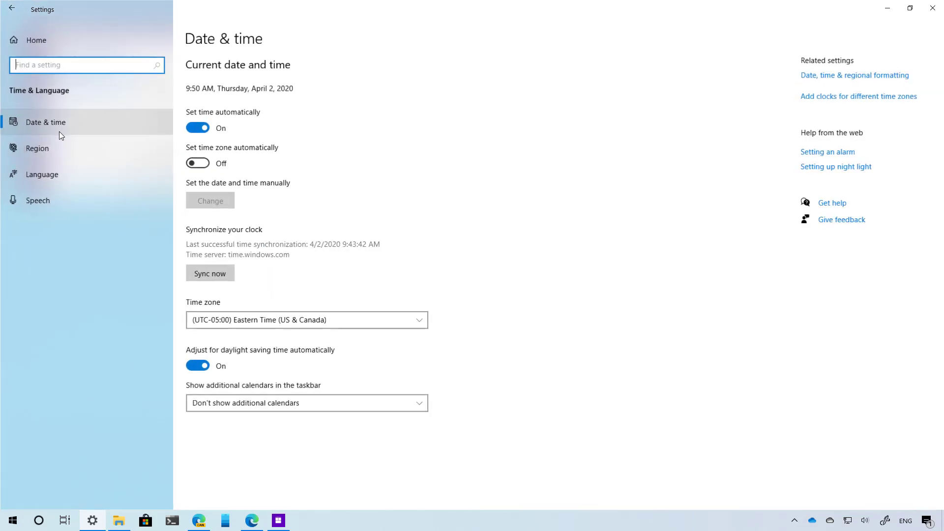
{"action": "left_click", "coordinate": [61, 173]}
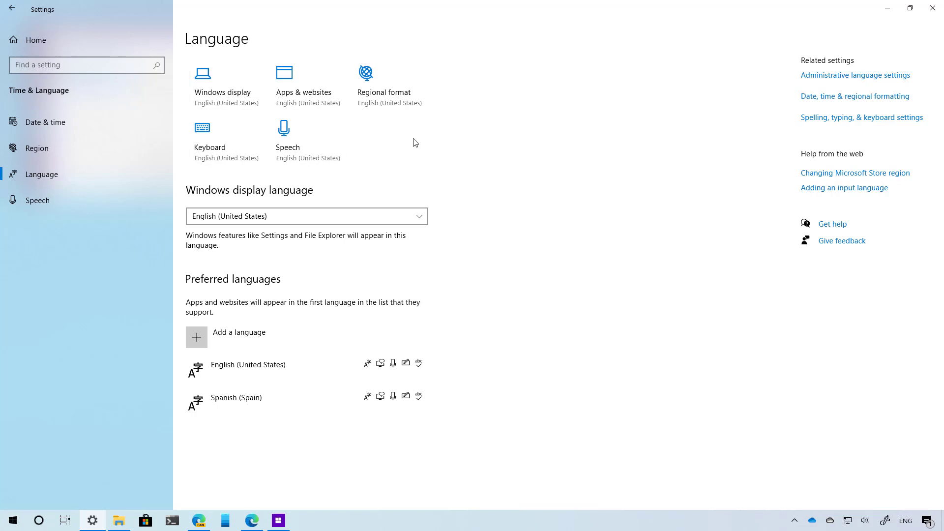
{"action": "key", "text": "Tab"}
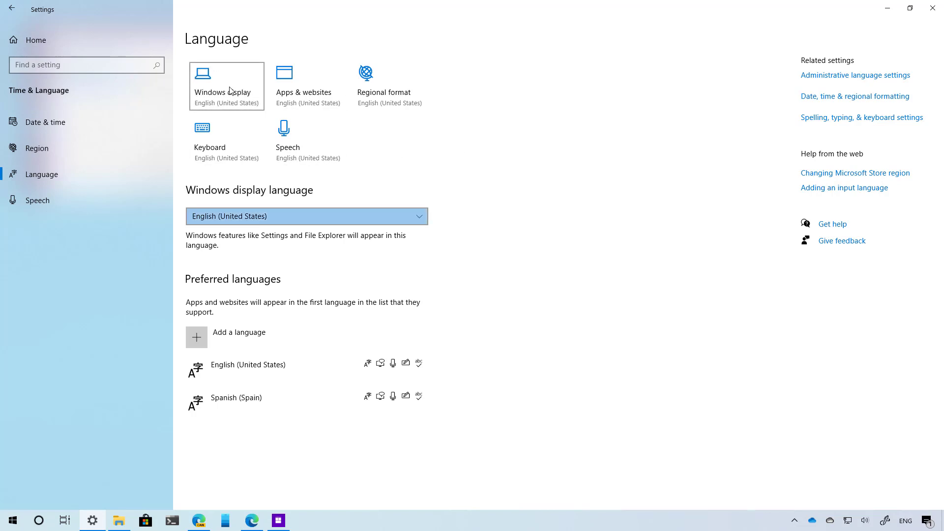
{"action": "key", "text": "Tab"}
{"action": "left_click", "coordinate": [374, 95]}
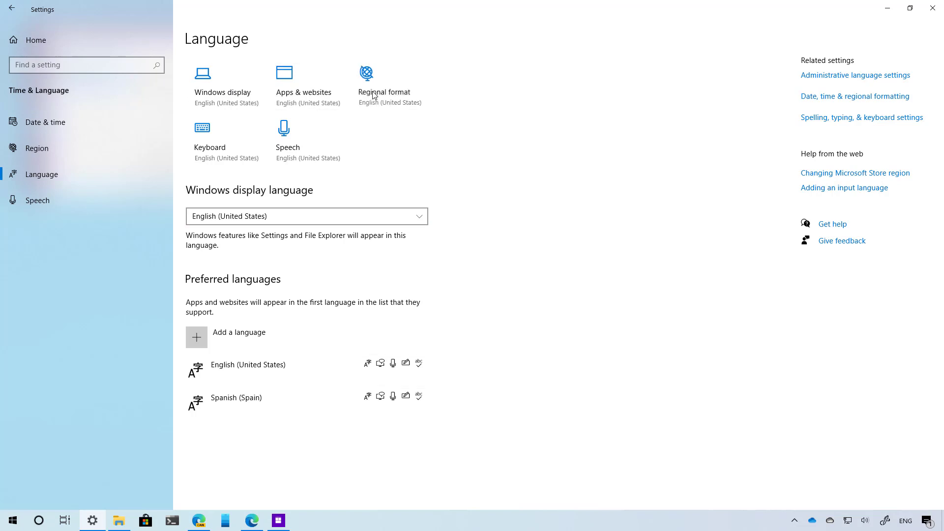
{"action": "left_click", "coordinate": [13, 15]}
- Launch Windows Security via a 'secu' search, view Virus & threat protection scan options, then close it
{"action": "key", "text": "alt+F4"}
{"action": "key", "text": "super"}
{"action": "type", "text": "secu"}
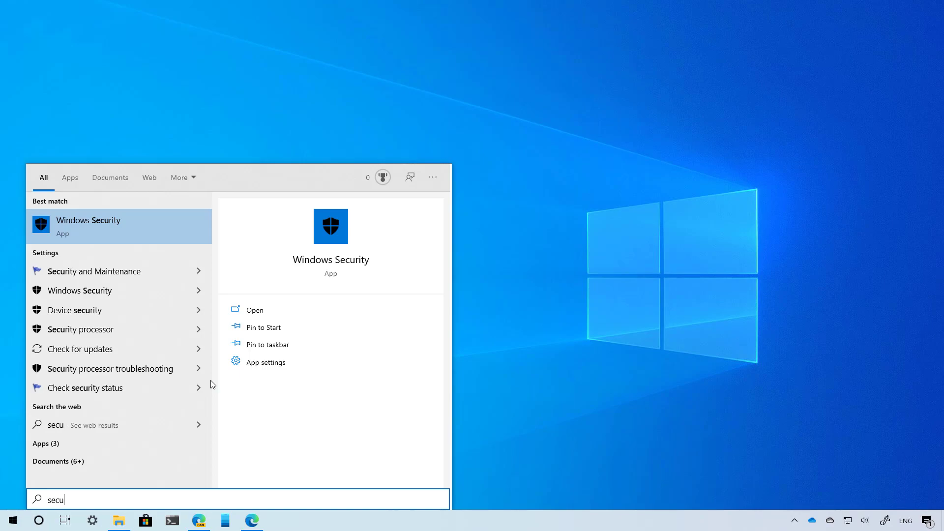
{"action": "key", "text": "Return"}
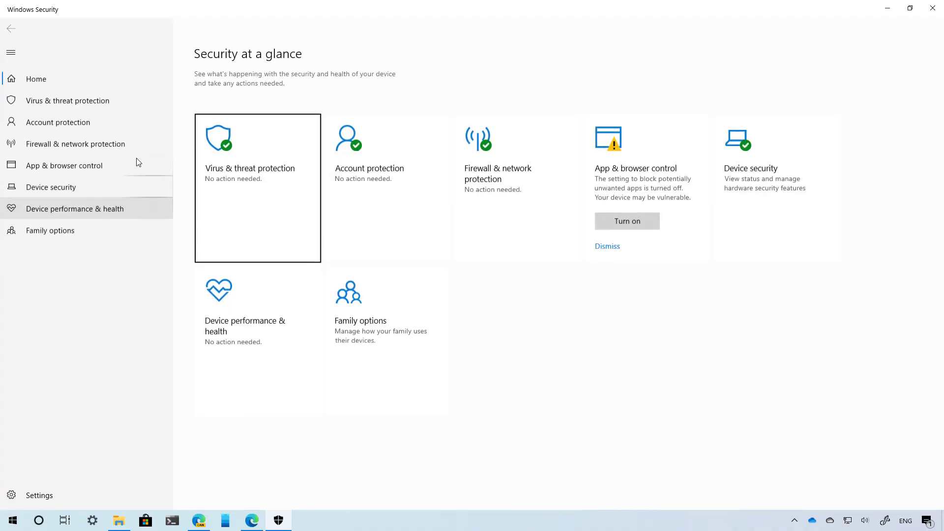
{"action": "left_click", "coordinate": [90, 104]}
{"action": "left_click", "coordinate": [219, 214]}
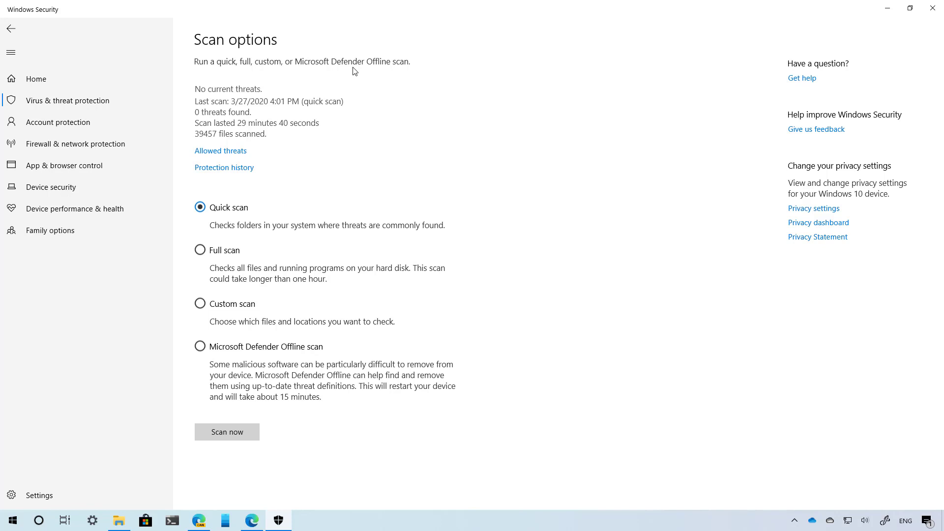
{"action": "left_click", "coordinate": [933, 9]}
{"action": "left_click", "coordinate": [252, 521]}
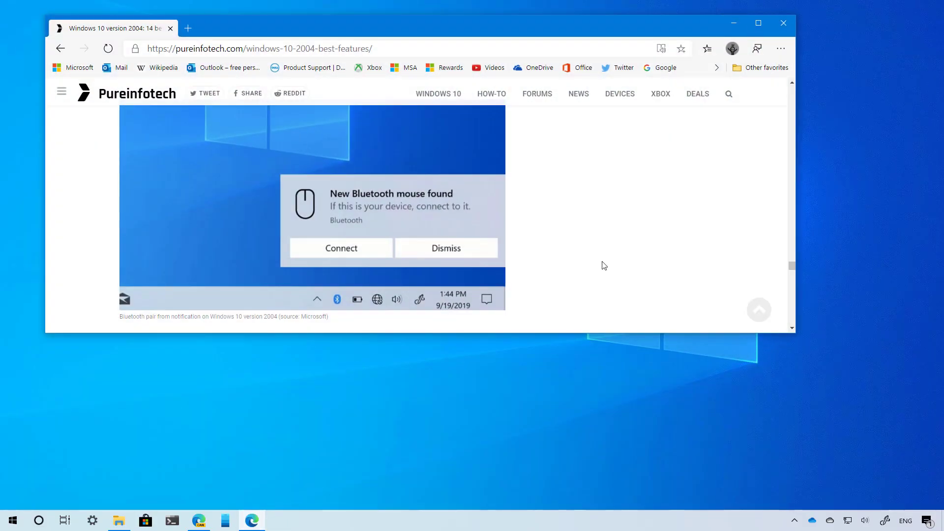